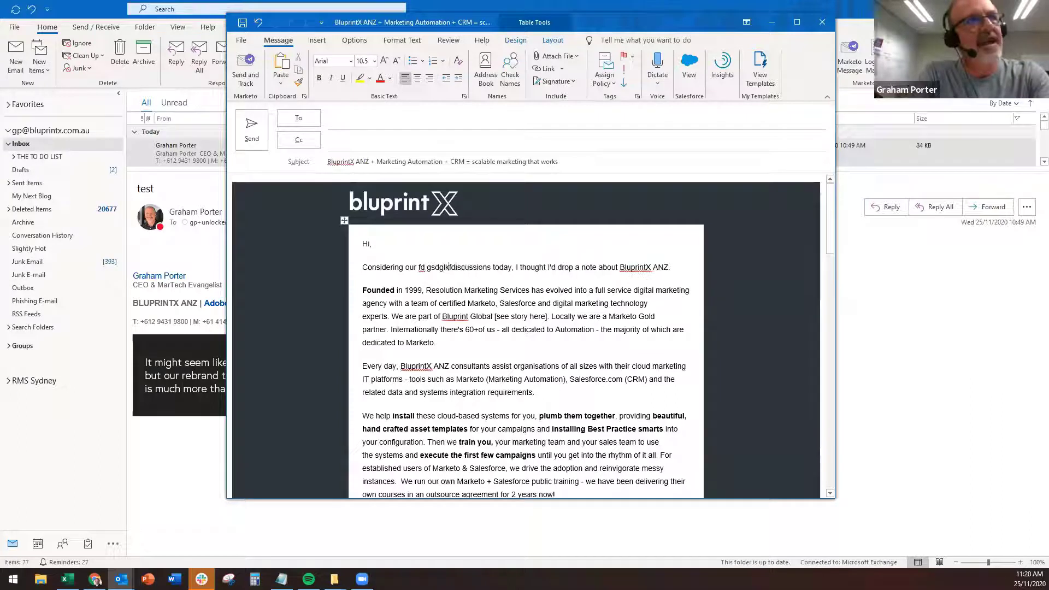
Paste the recipient's e-mail address into the draft's To field and send the message with Marketo's Send and Track.
{"action": "key", "text": "ctrl+z"}
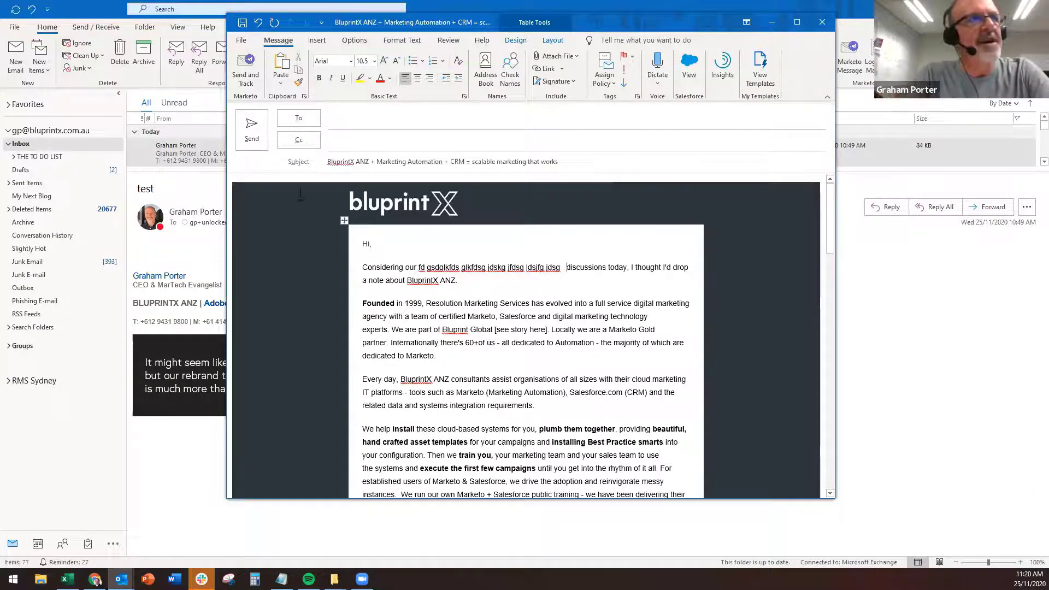
{"action": "left_click", "coordinate": [354, 123]}
{"action": "key", "text": "Escape"}
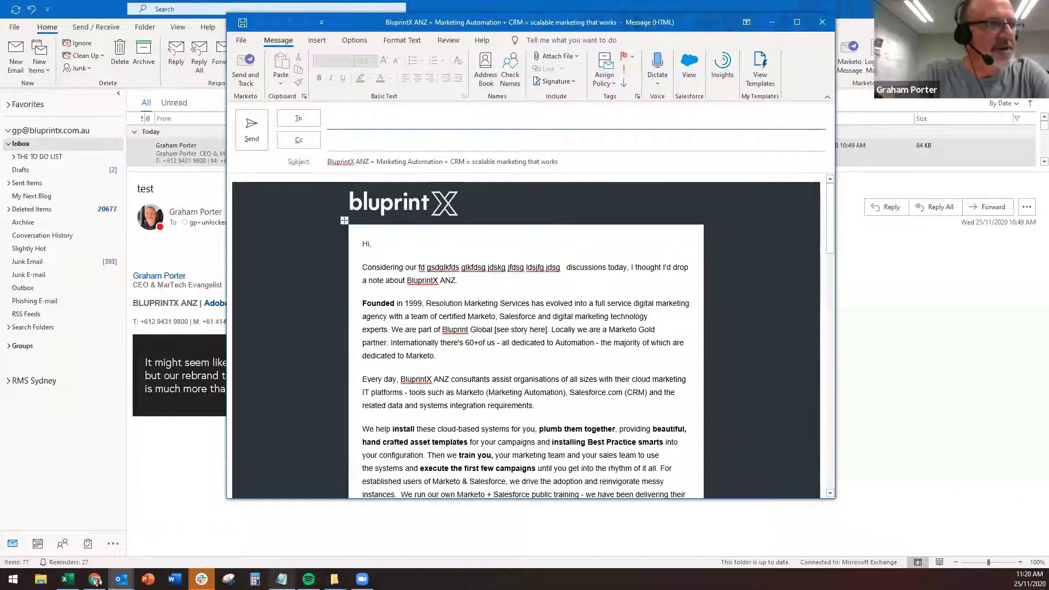
{"action": "left_click", "coordinate": [281, 579]}
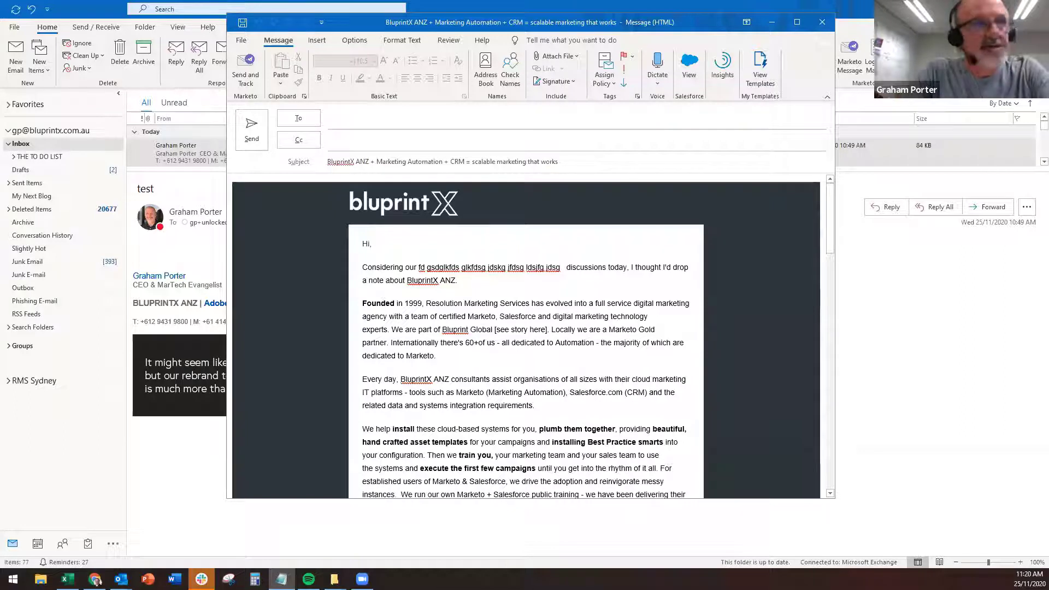
{"action": "left_click", "coordinate": [405, 121]}
{"action": "left_click", "coordinate": [402, 120]}
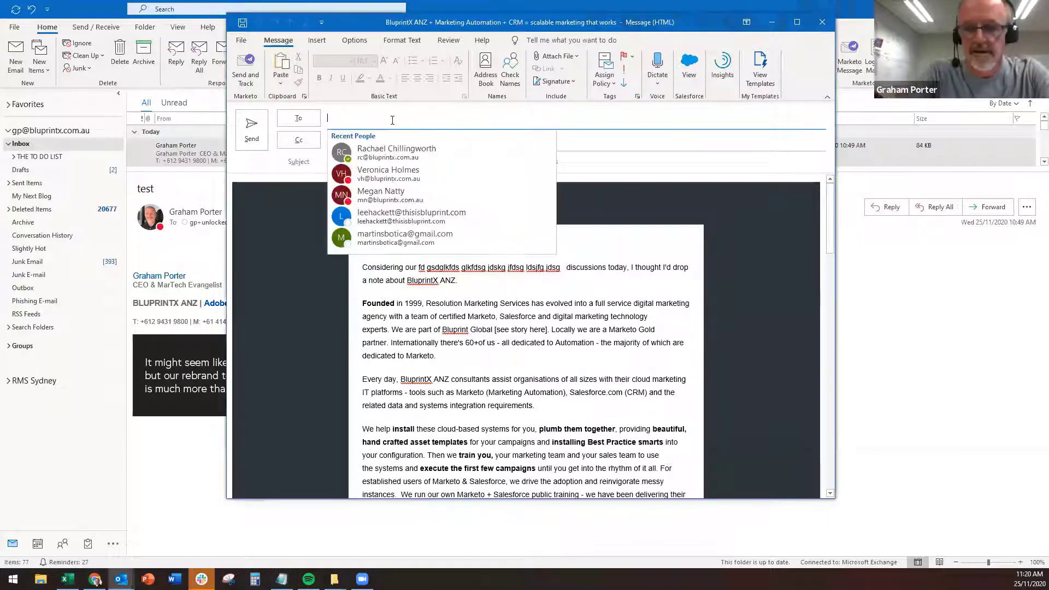
{"action": "key", "text": "ctrl+v"}
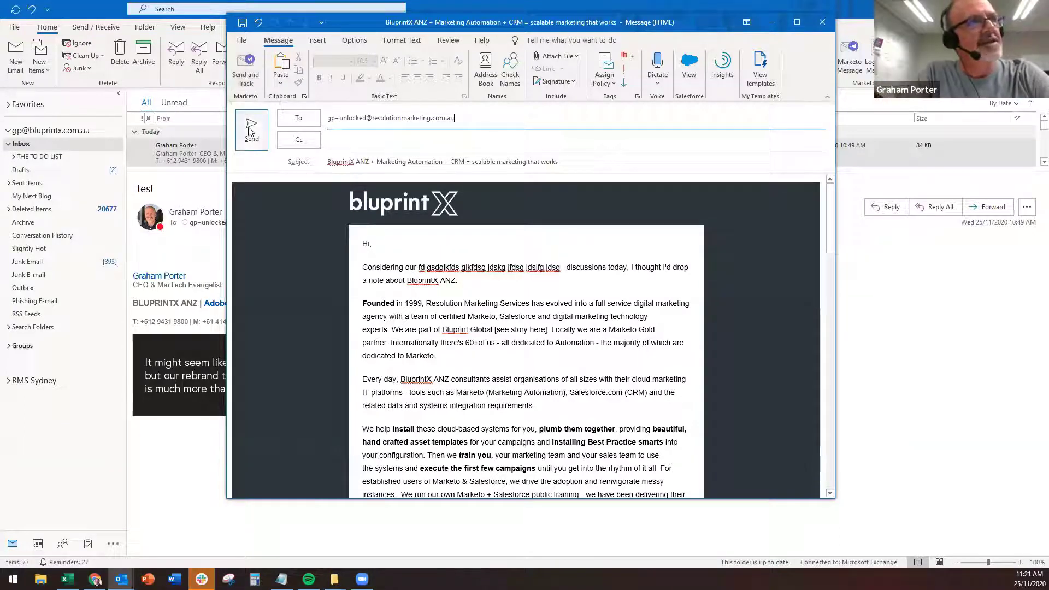
{"action": "left_click", "coordinate": [243, 75]}
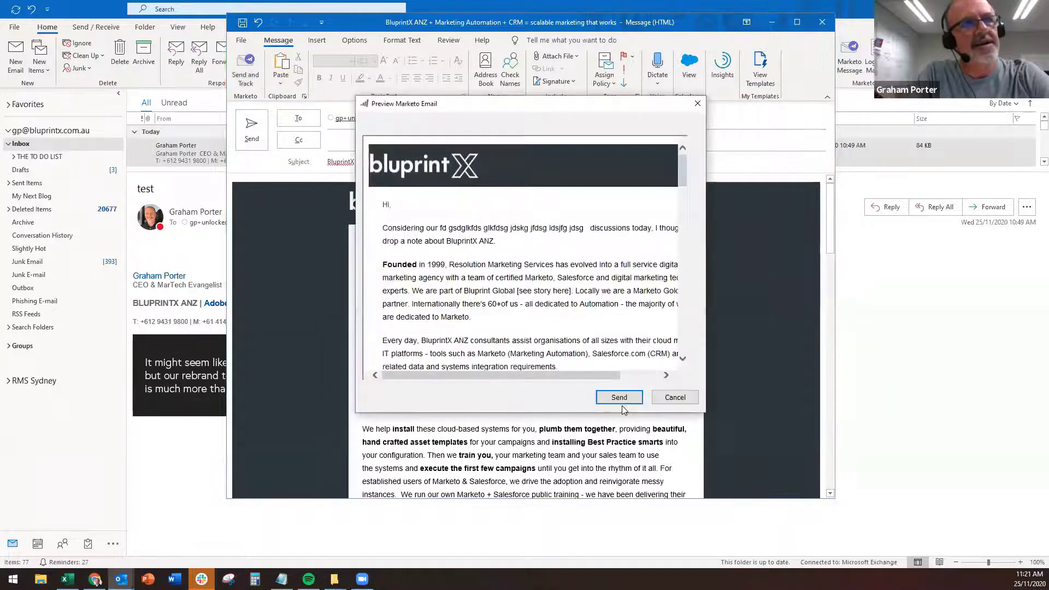
{"action": "left_click", "coordinate": [619, 398]}
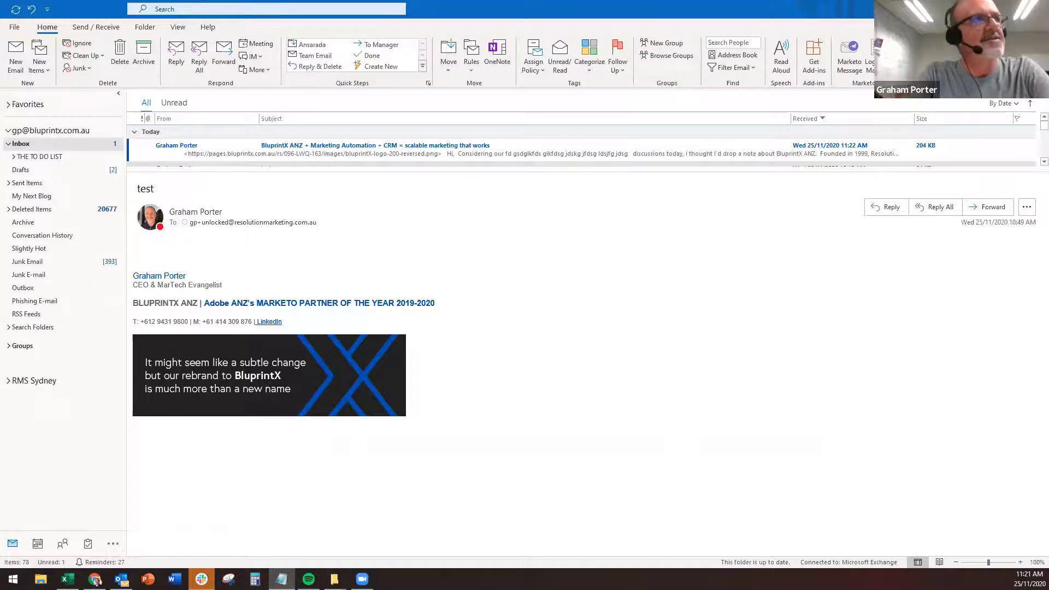
Open the "A lead has been assigned to you" e-mail, follow its Salesforce link and view the lead's Marketo Sales Insight timeline.
{"action": "left_click", "coordinate": [437, 159]}
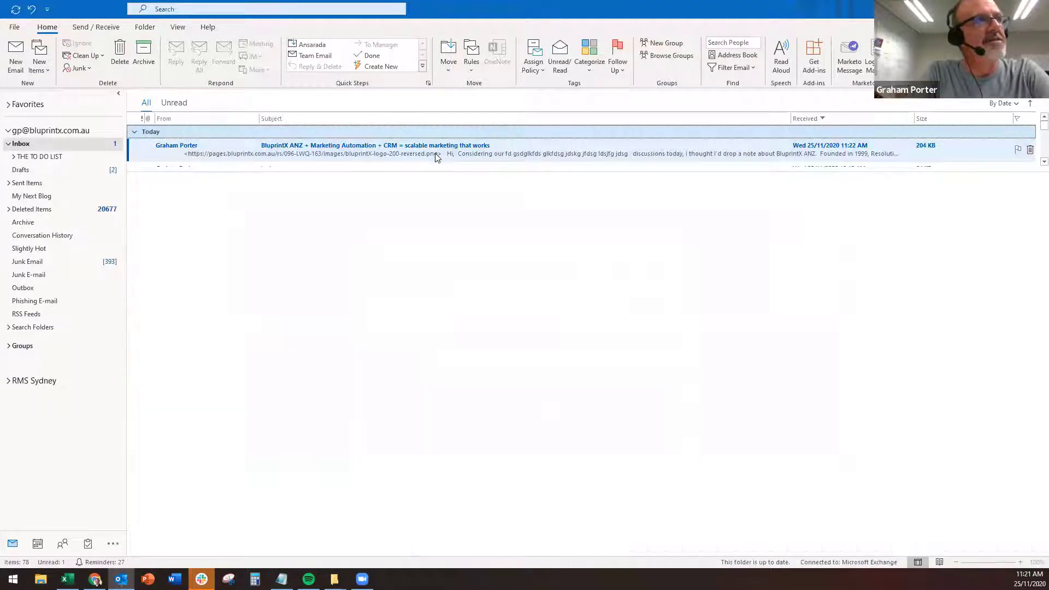
{"action": "left_click", "coordinate": [415, 154]}
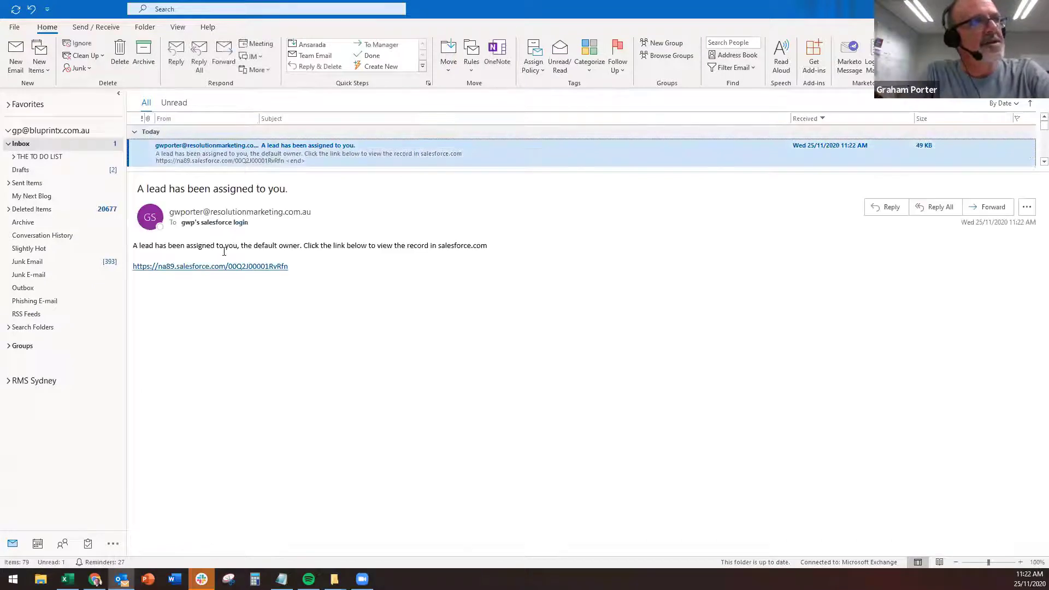
{"action": "left_click", "coordinate": [228, 267]}
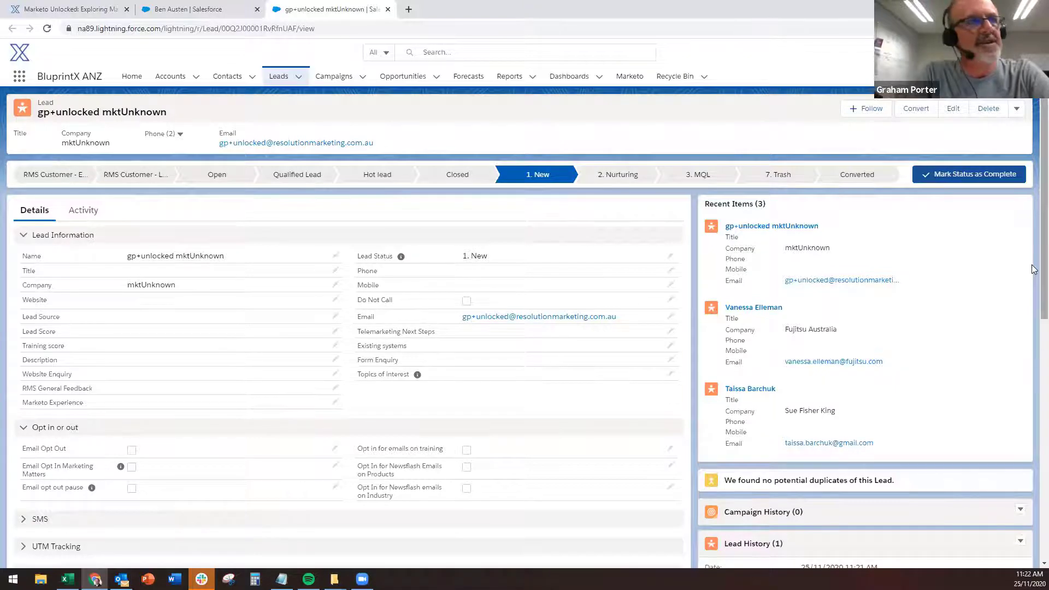
{"action": "scroll", "coordinate": [1034, 269], "scroll_direction": "down", "scroll_amount": 7}
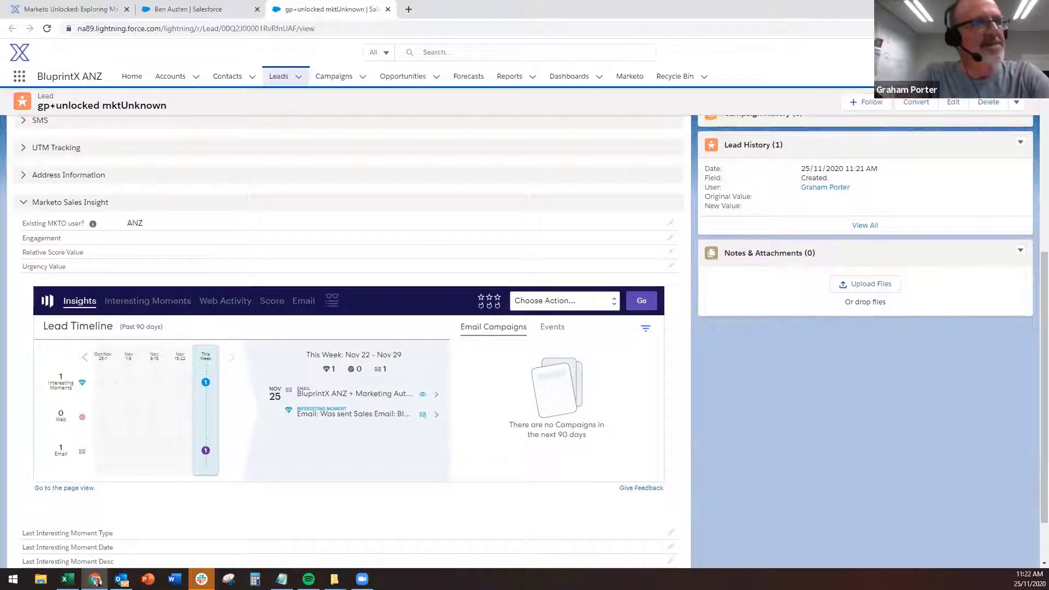
Switch to the Marketo Melbourne contact's Salesforce record and expand its Marketo Sales Insight section.
{"action": "left_click", "coordinate": [201, 13]}
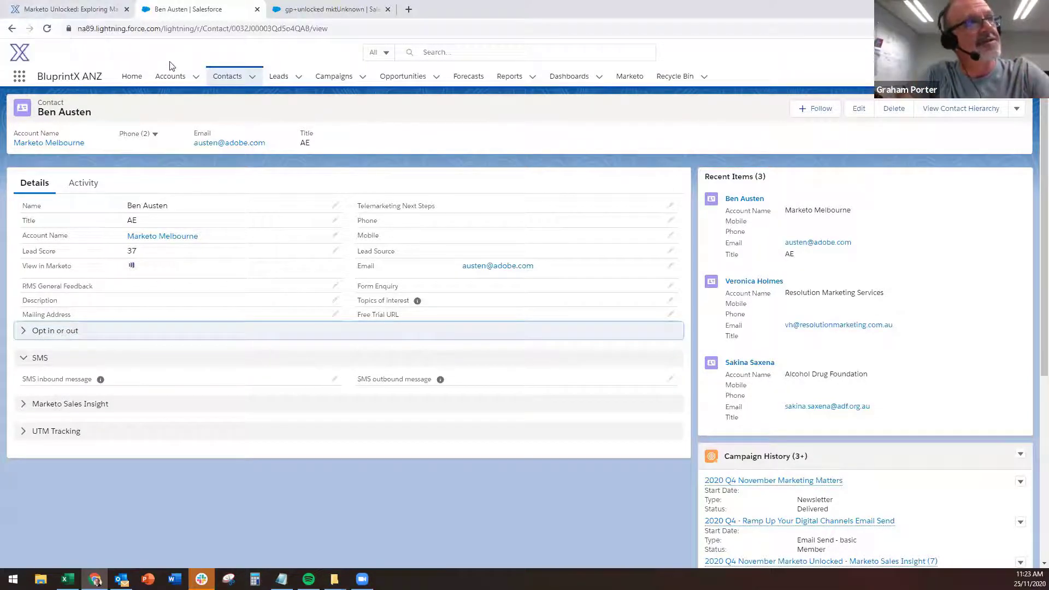
{"action": "left_click", "coordinate": [23, 408]}
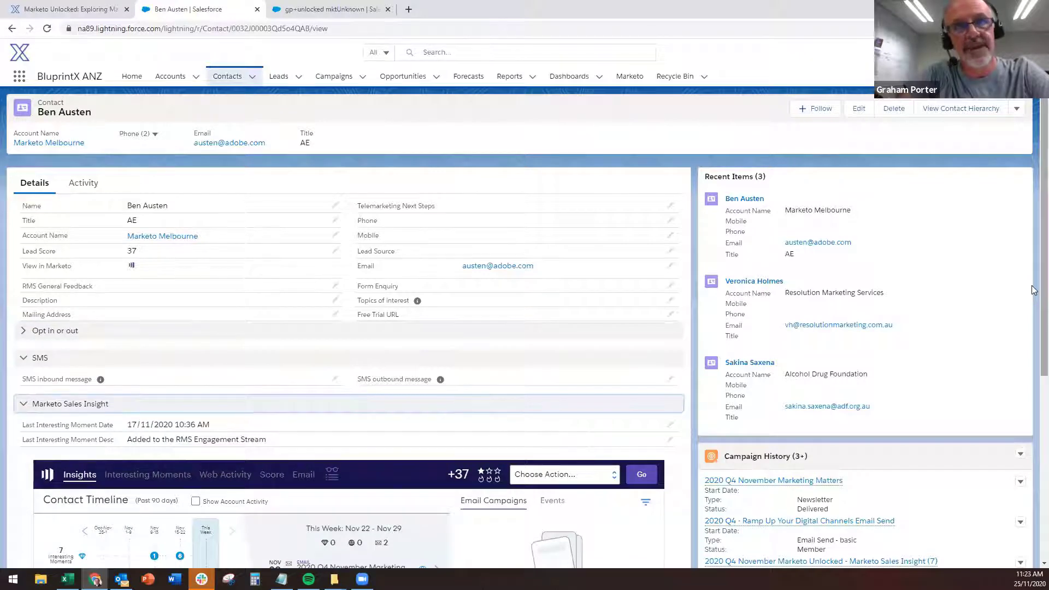
{"action": "scroll", "coordinate": [1032, 317], "scroll_direction": "down", "scroll_amount": 2}
{"action": "scroll", "coordinate": [1032, 332], "scroll_direction": "down", "scroll_amount": 5}
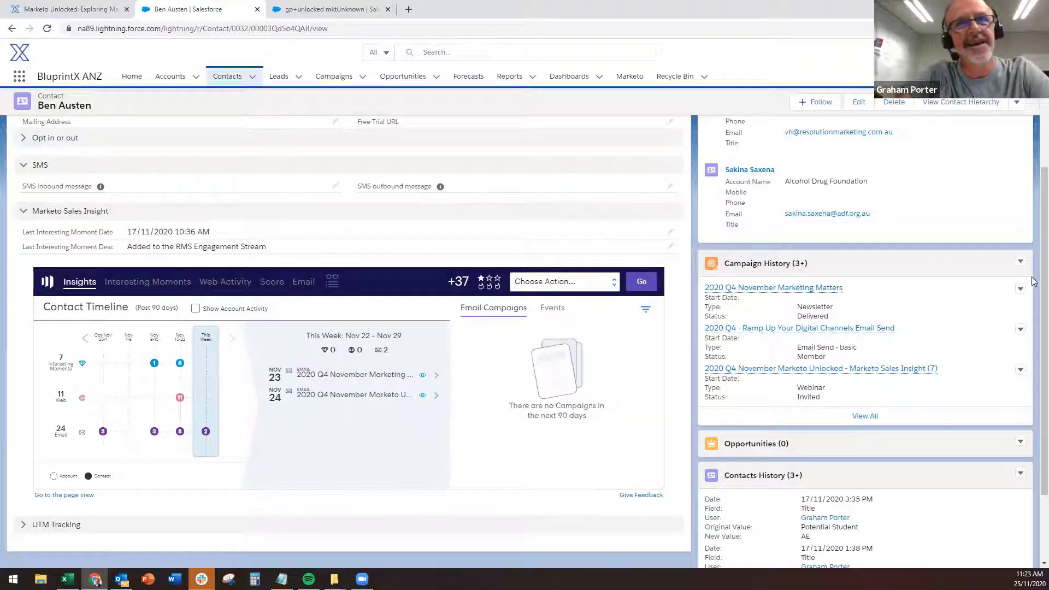
{"action": "scroll", "coordinate": [1034, 280], "scroll_direction": "down", "scroll_amount": 1}
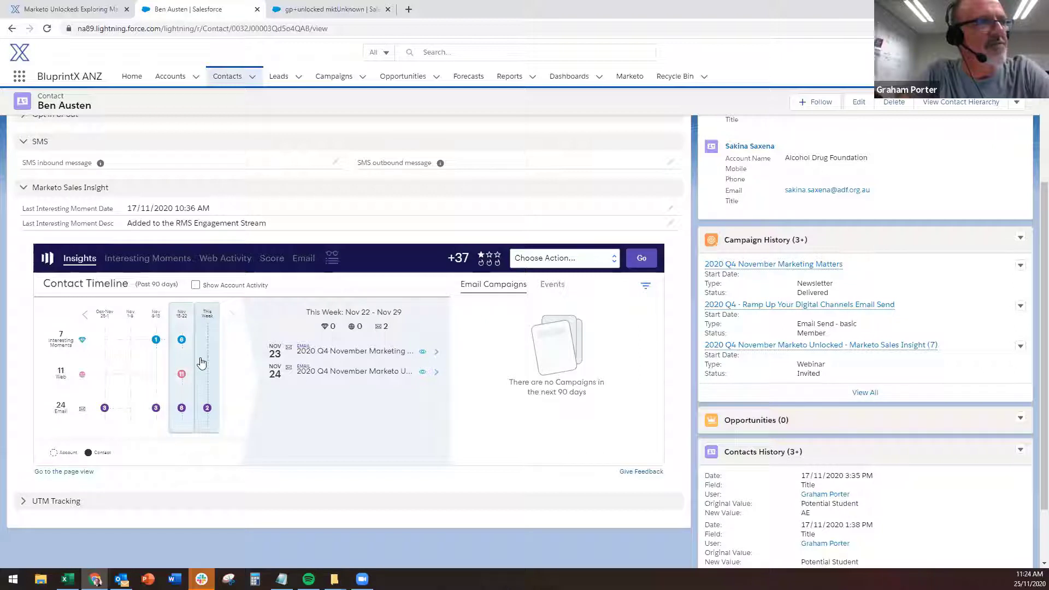
Page the Contact Timeline back to its earliest weeks in August and return it to the current week.
{"action": "left_click", "coordinate": [84, 316]}
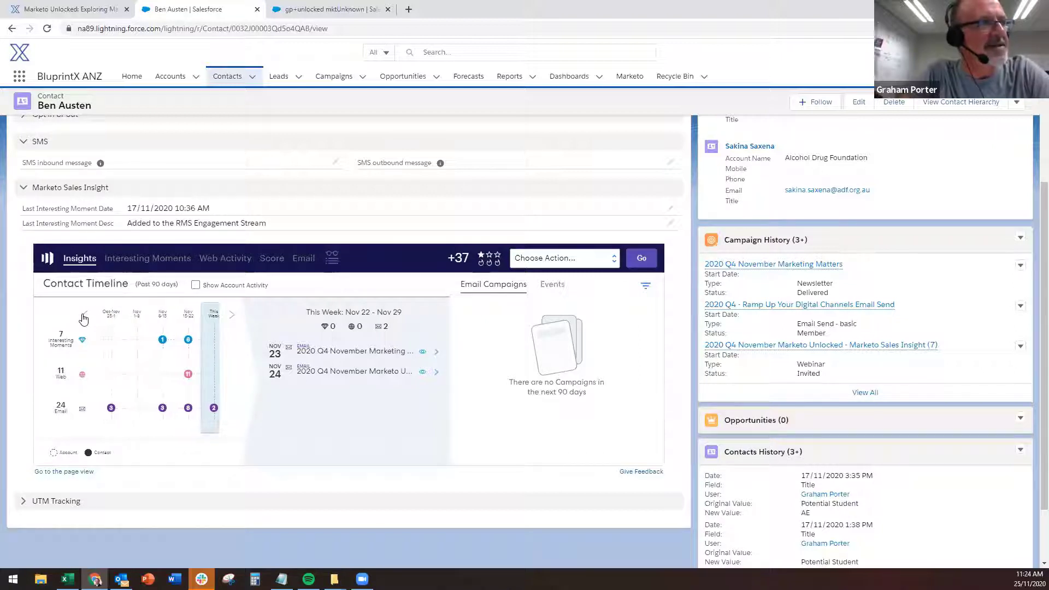
{"action": "left_click", "coordinate": [84, 316]}
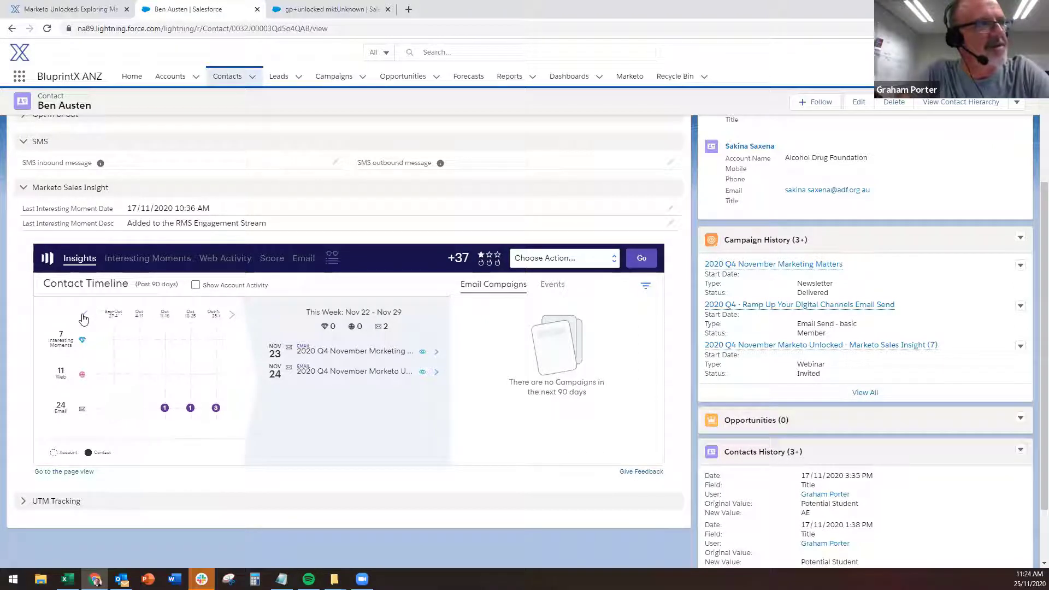
{"action": "left_click", "coordinate": [84, 315]}
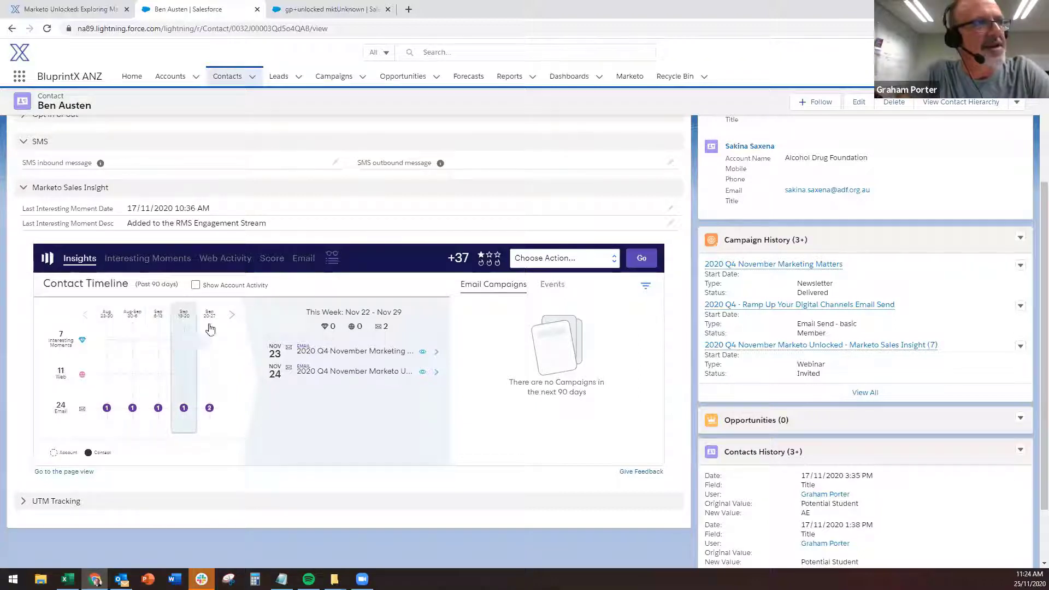
{"action": "left_click", "coordinate": [232, 316]}
{"action": "left_click", "coordinate": [233, 316]}
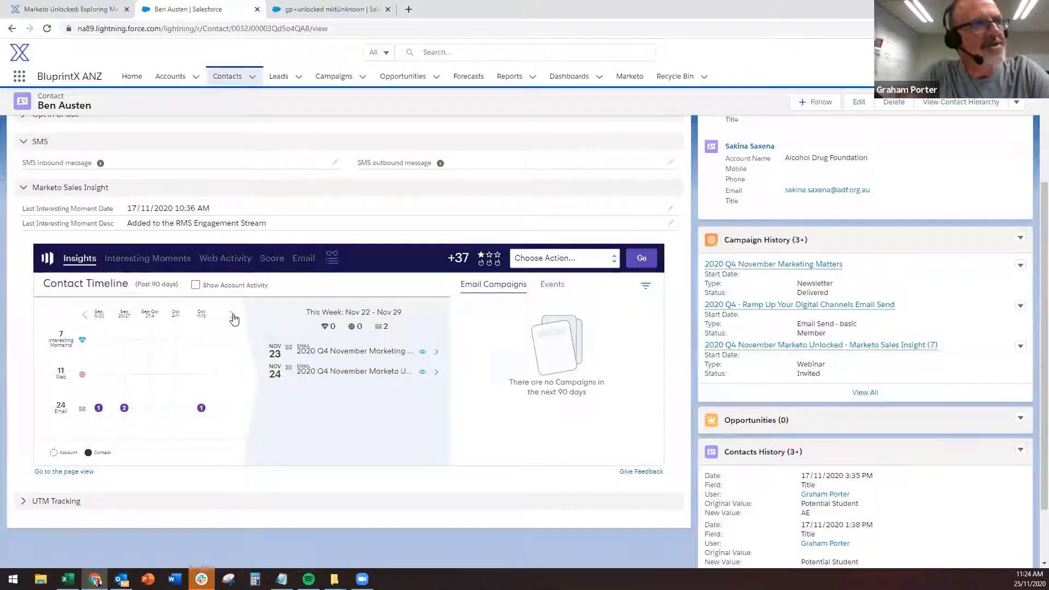
{"action": "left_click", "coordinate": [232, 316]}
{"action": "left_click", "coordinate": [232, 316]}
{"action": "left_click", "coordinate": [233, 316]}
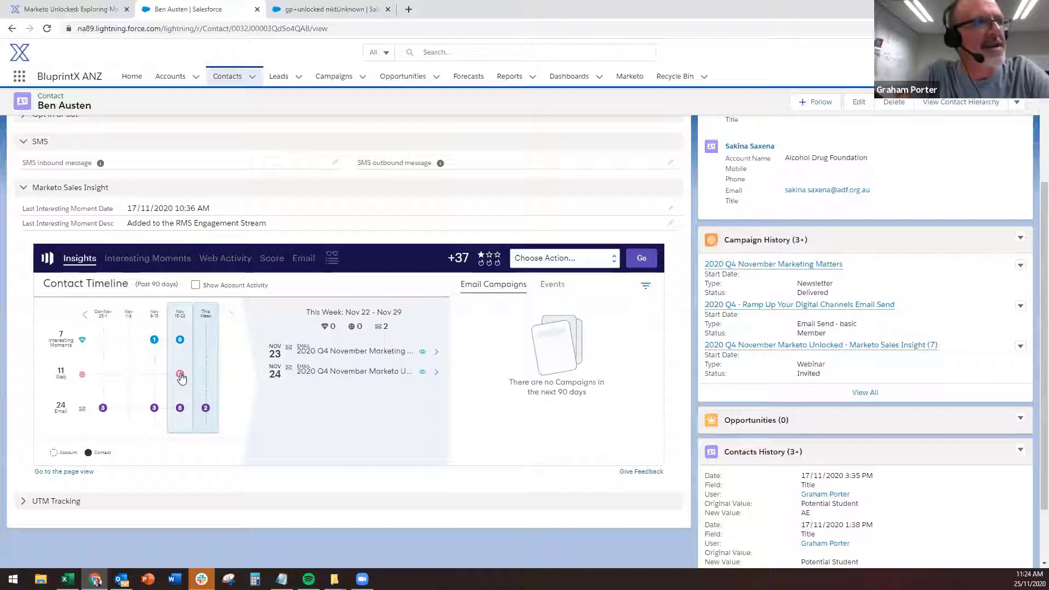
Examine the contact's Web Activity, Interesting Moments, Score and Email lists in Marketo Sales Insight.
{"action": "left_click", "coordinate": [214, 262]}
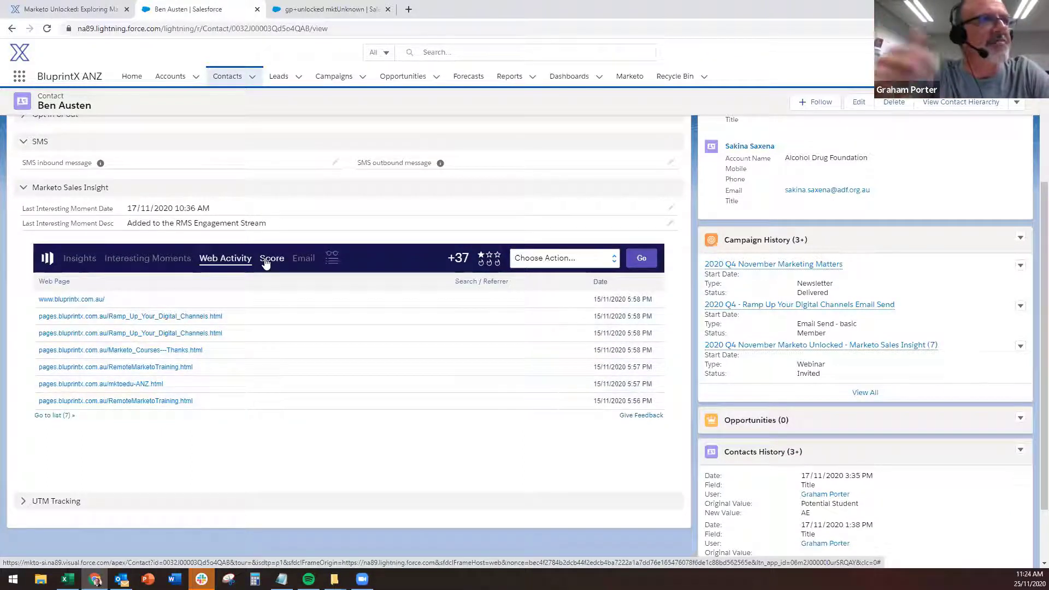
{"action": "left_click", "coordinate": [158, 259]}
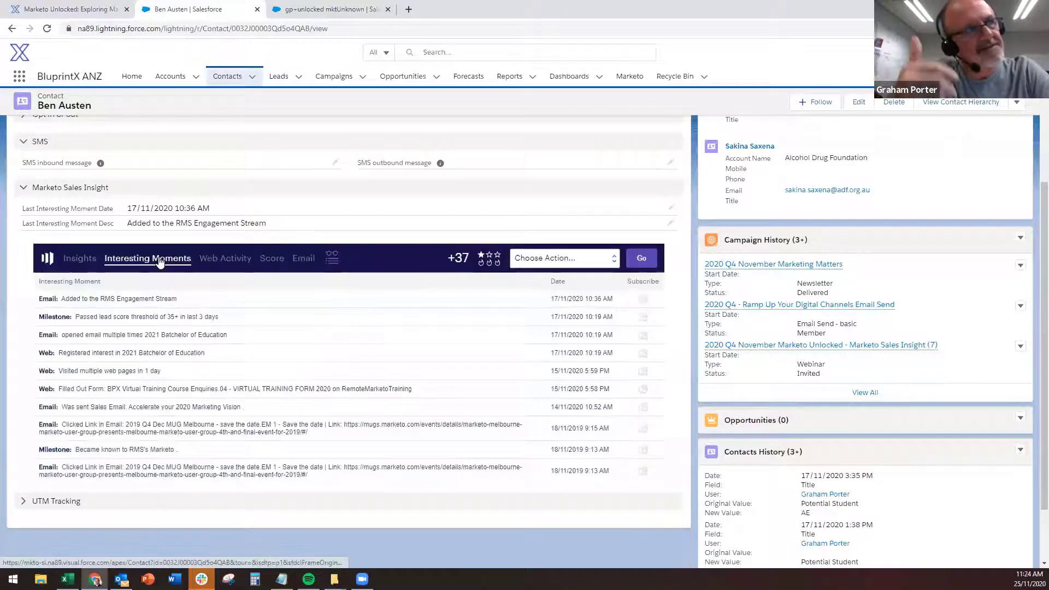
{"action": "left_click", "coordinate": [272, 258]}
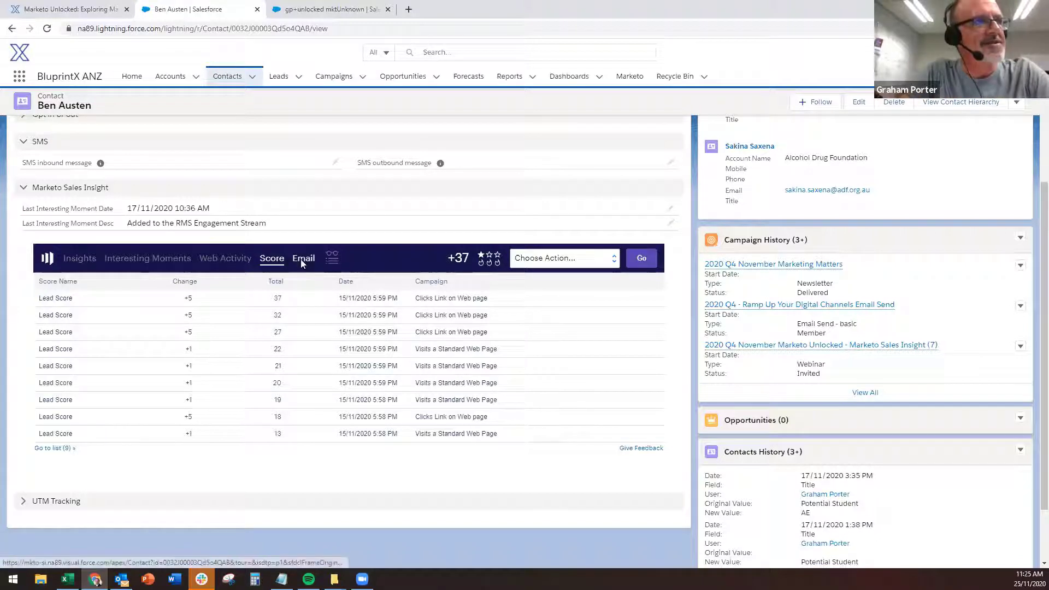
{"action": "left_click", "coordinate": [302, 261]}
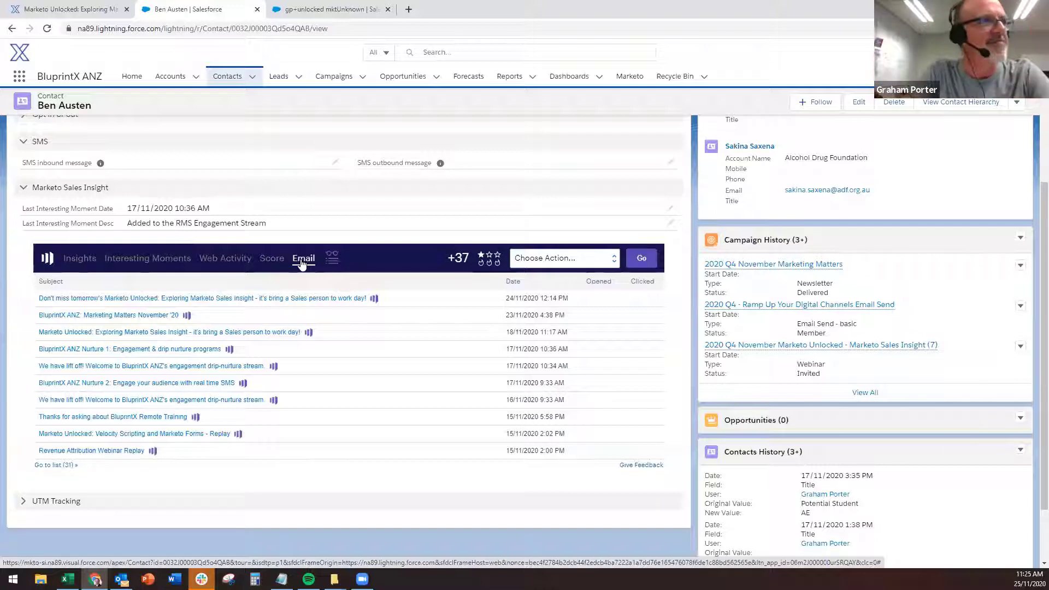
Preview the sent e-mail "BluprintX ANZ: Marketing Matters November '20", read through it and close the preview.
{"action": "left_click", "coordinate": [141, 317]}
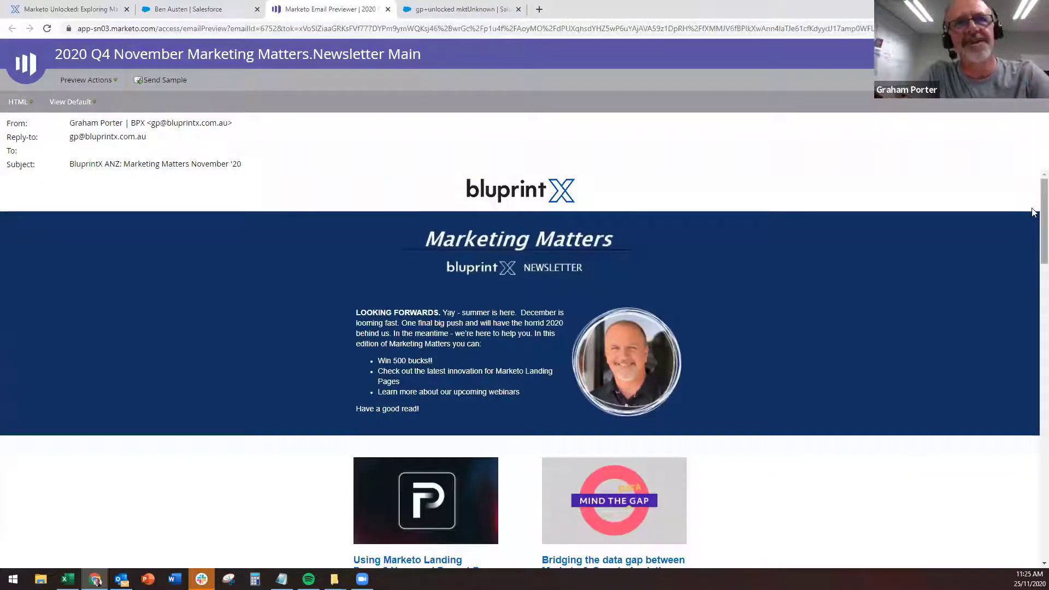
{"action": "scroll", "coordinate": [585, 206], "scroll_direction": "down", "scroll_amount": 5}
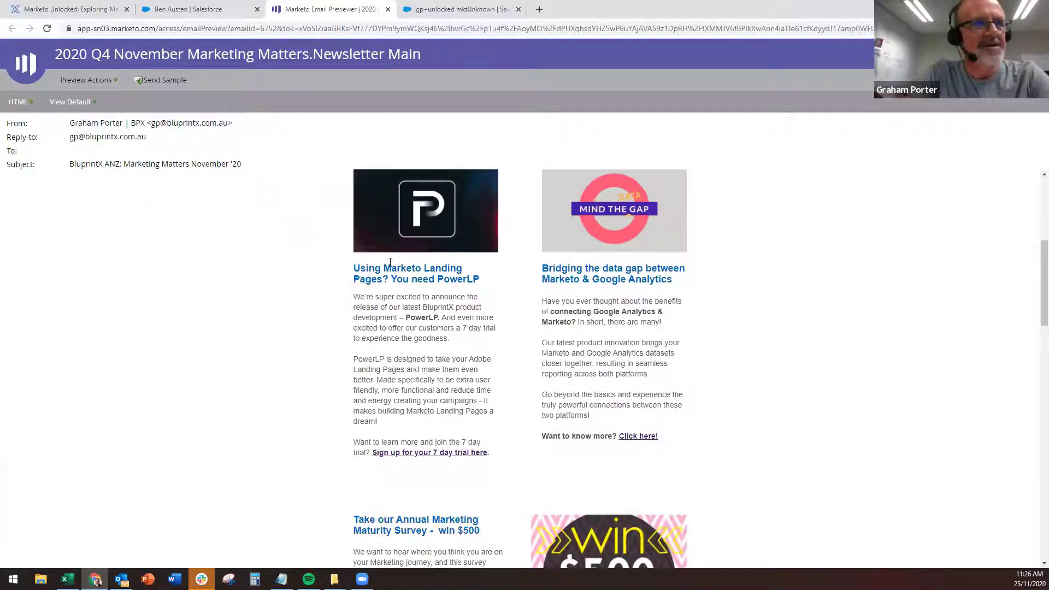
{"action": "key", "text": "ctrl+w"}
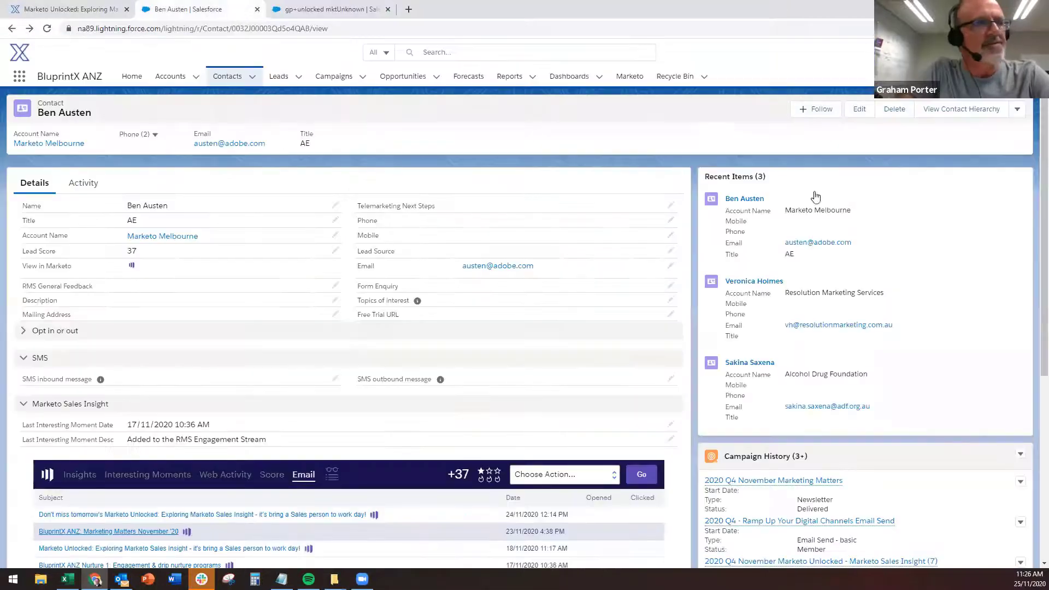
{"action": "scroll", "coordinate": [1033, 242], "scroll_direction": "down", "scroll_amount": 1}
{"action": "scroll", "coordinate": [1032, 242], "scroll_direction": "down", "scroll_amount": 3}
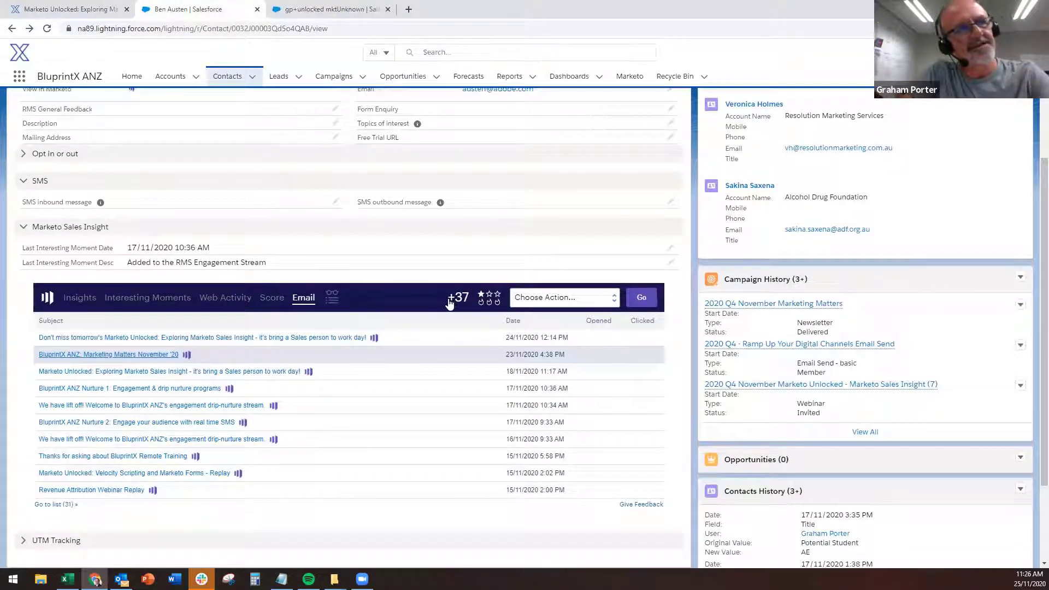
Add the contact to the Marketo campaign "DEMO: Add to new lead nurture.01 Add to Nurture - MSI" from the Insights view.
{"action": "left_click", "coordinate": [83, 299]}
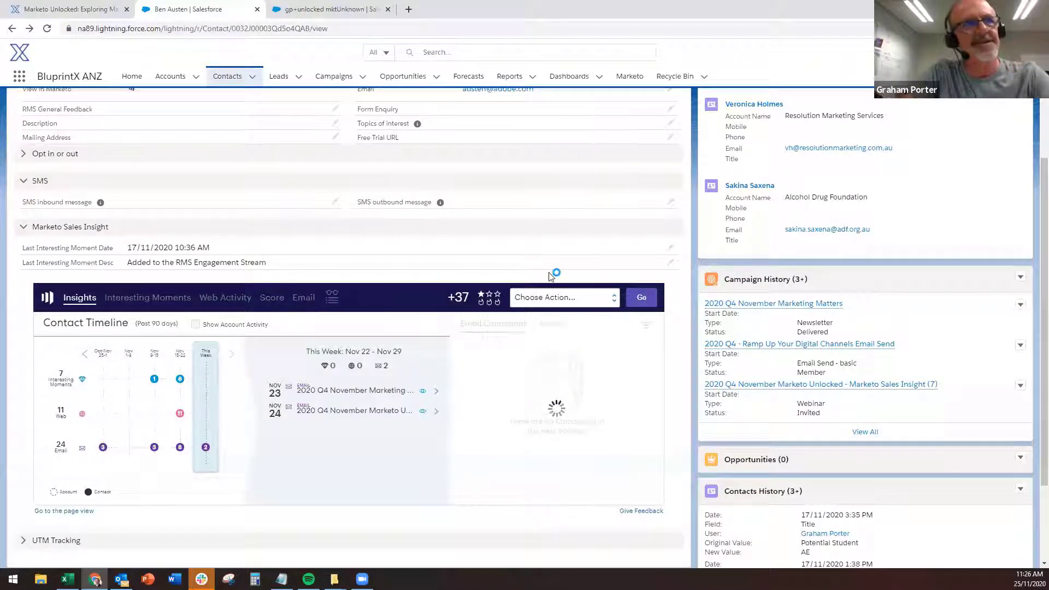
{"action": "left_click", "coordinate": [590, 300]}
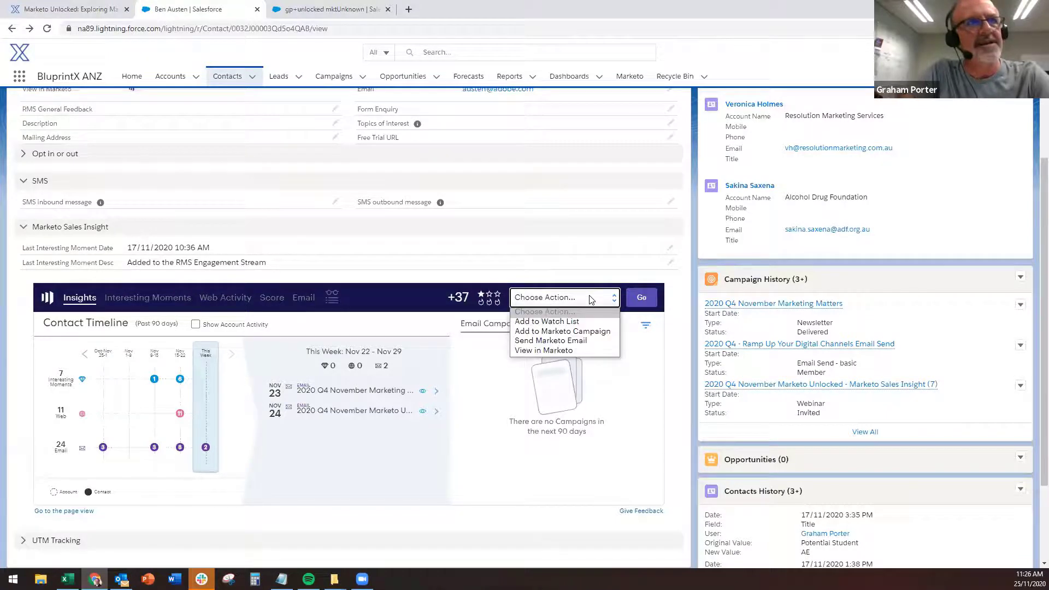
{"action": "left_click", "coordinate": [553, 332]}
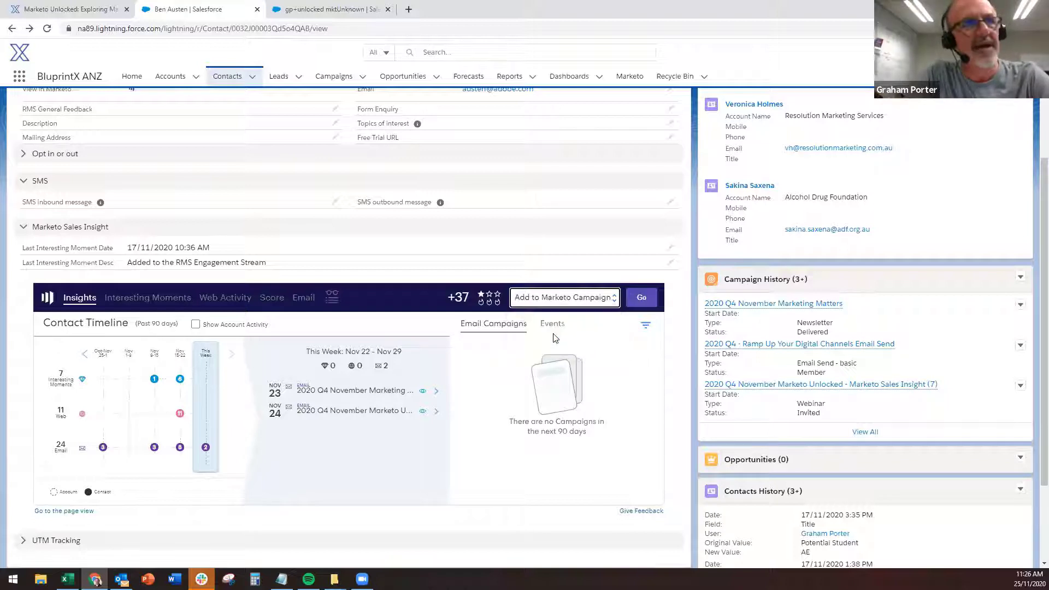
{"action": "left_click", "coordinate": [647, 300]}
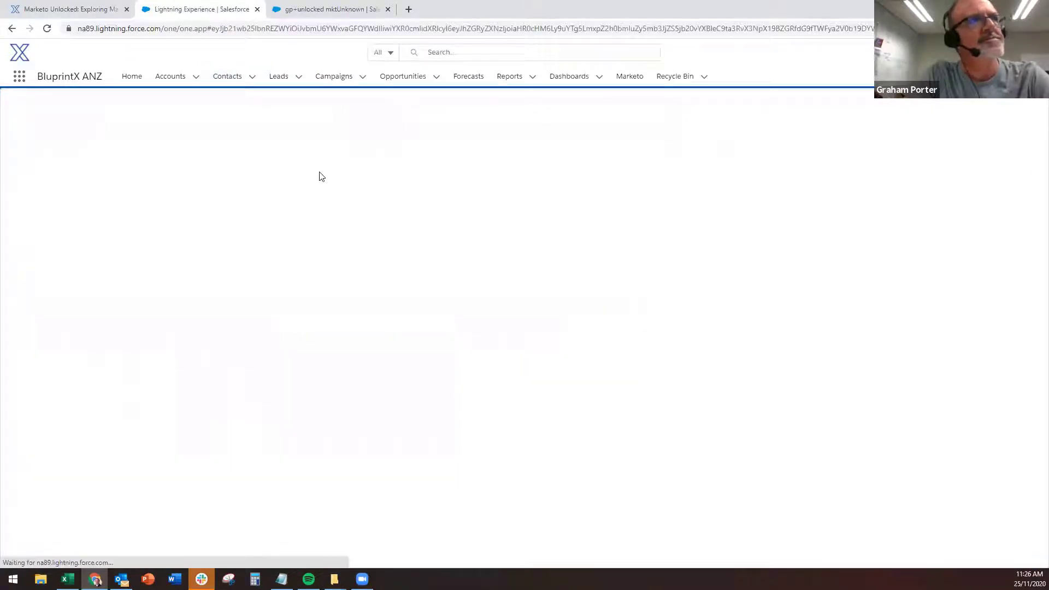
{"action": "left_click", "coordinate": [309, 192]}
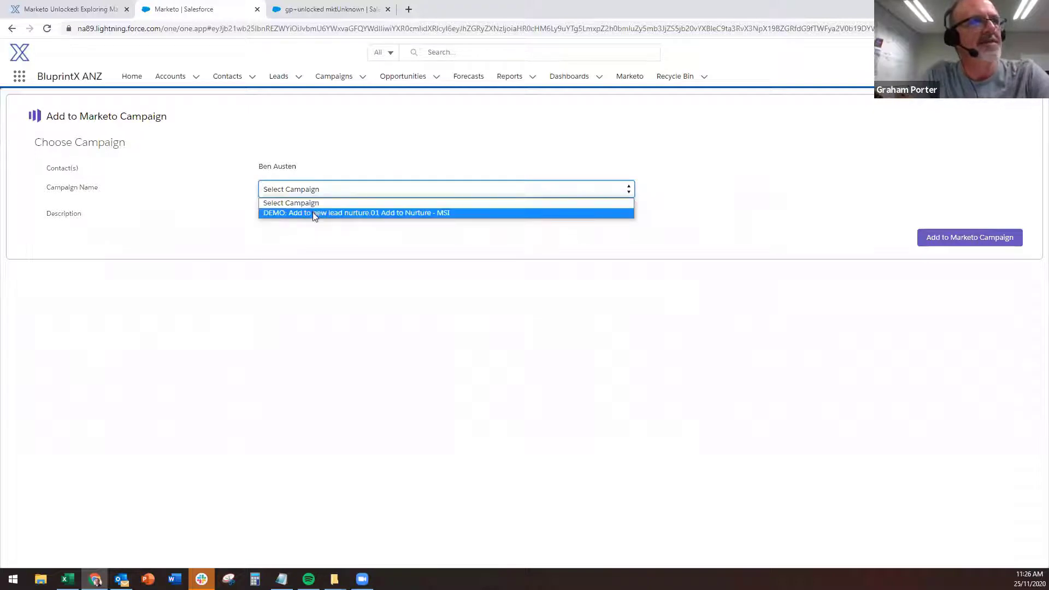
{"action": "left_click", "coordinate": [314, 213]}
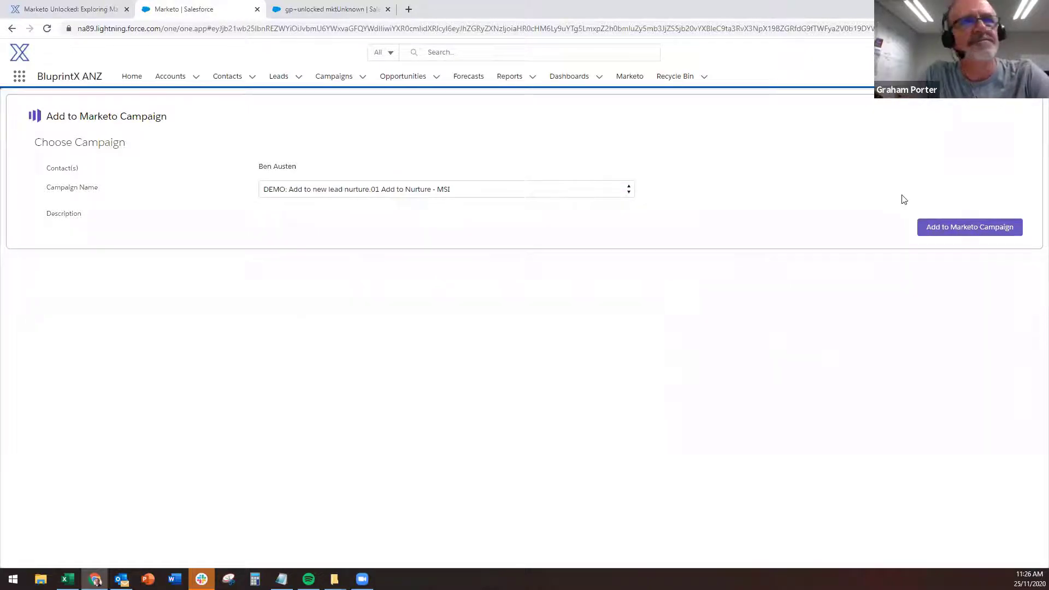
{"action": "left_click", "coordinate": [954, 228]}
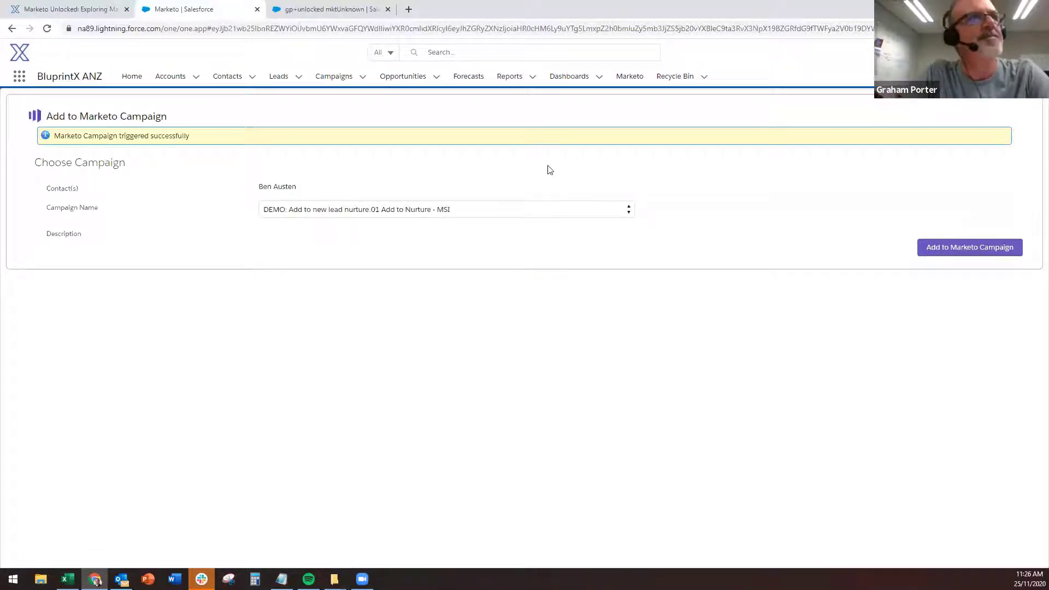
Reopen the contact's record from the Recently Viewed contacts list.
{"action": "left_click", "coordinate": [225, 79]}
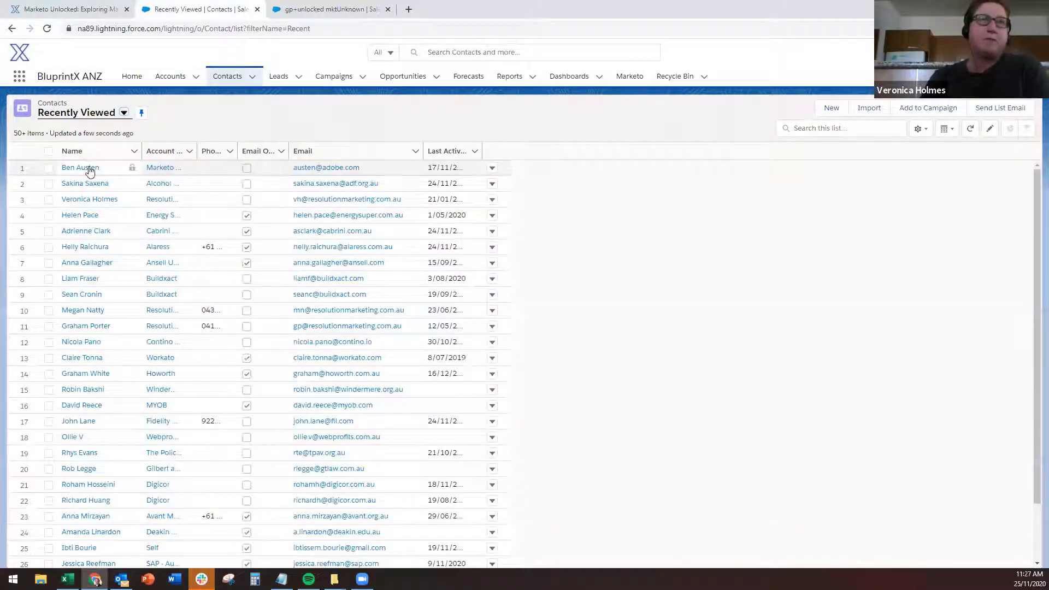
{"action": "left_click", "coordinate": [90, 170]}
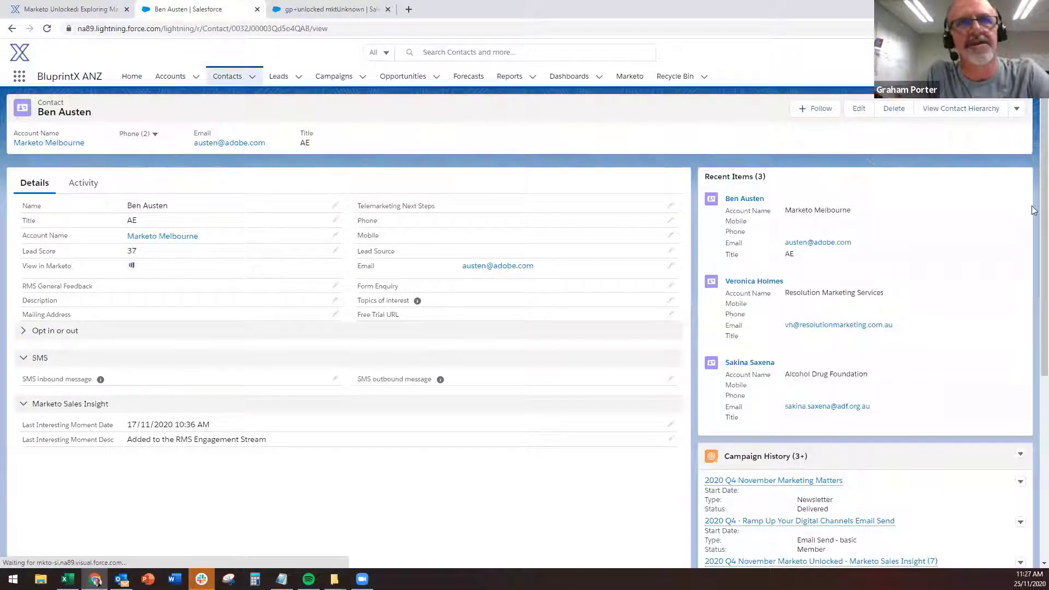
{"action": "scroll", "coordinate": [1033, 262], "scroll_direction": "down", "scroll_amount": 3}
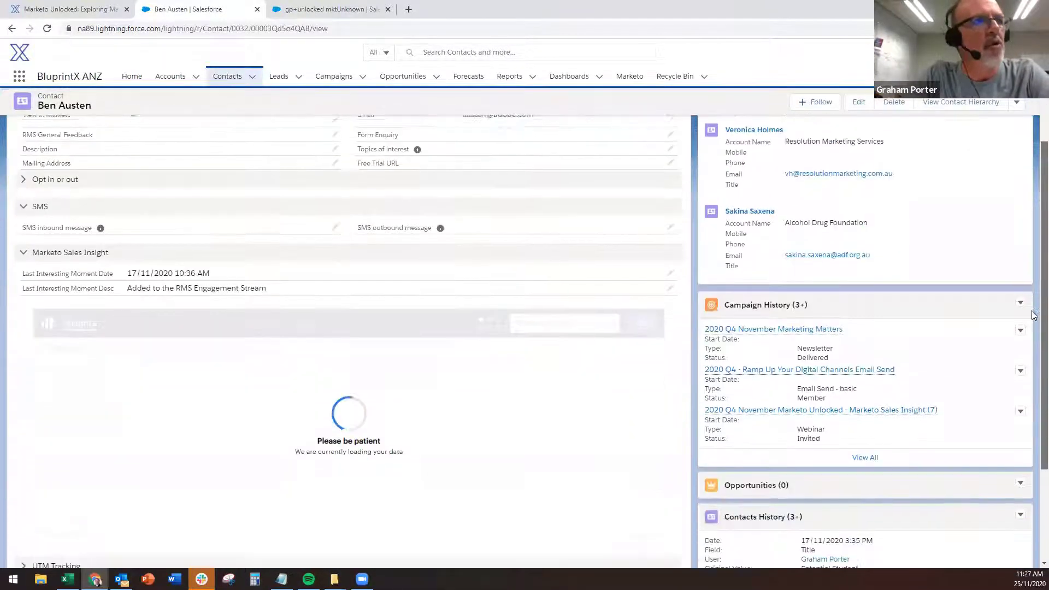
{"action": "scroll", "coordinate": [1032, 314], "scroll_direction": "down", "scroll_amount": 1}
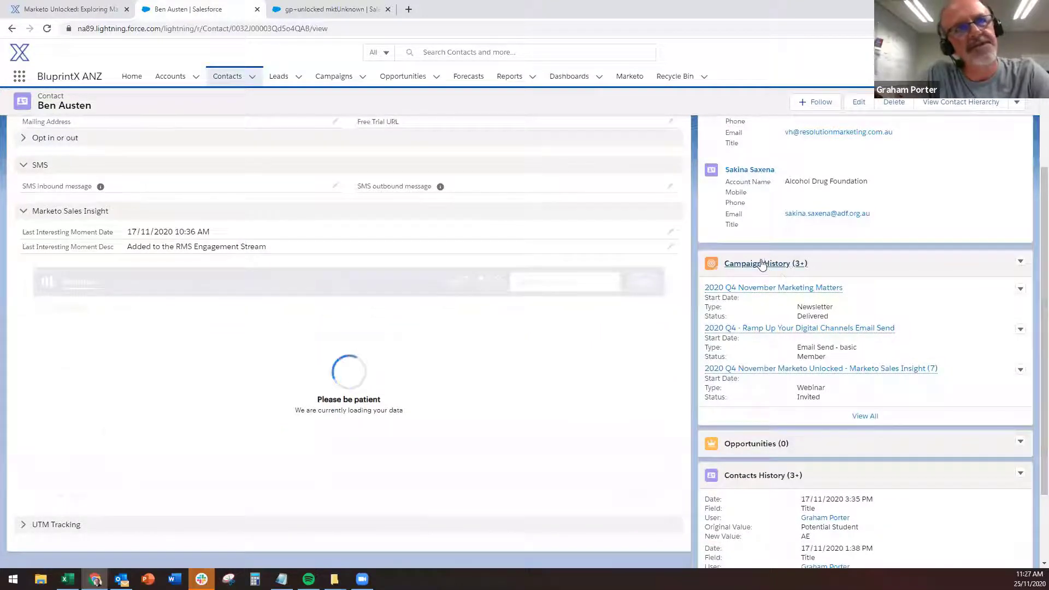
Add the contact to the Salesforce campaign "2020 Q3 Aug-Sept Adobe Revenue Attribution Nurture Campaign" with status "Added to program - not yet sent".
{"action": "left_click", "coordinate": [1019, 264]}
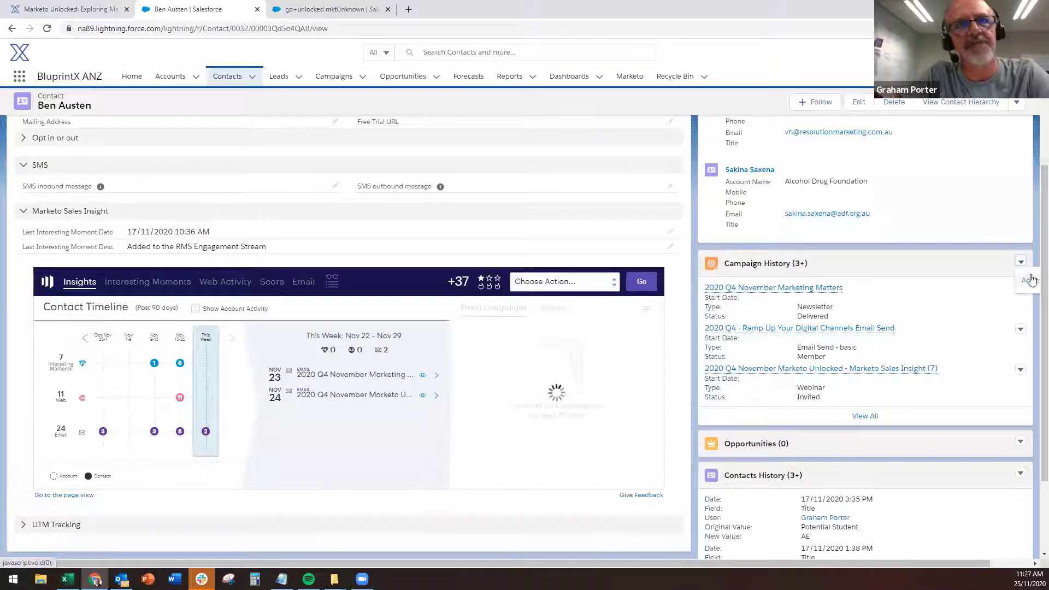
{"action": "left_click", "coordinate": [1031, 280]}
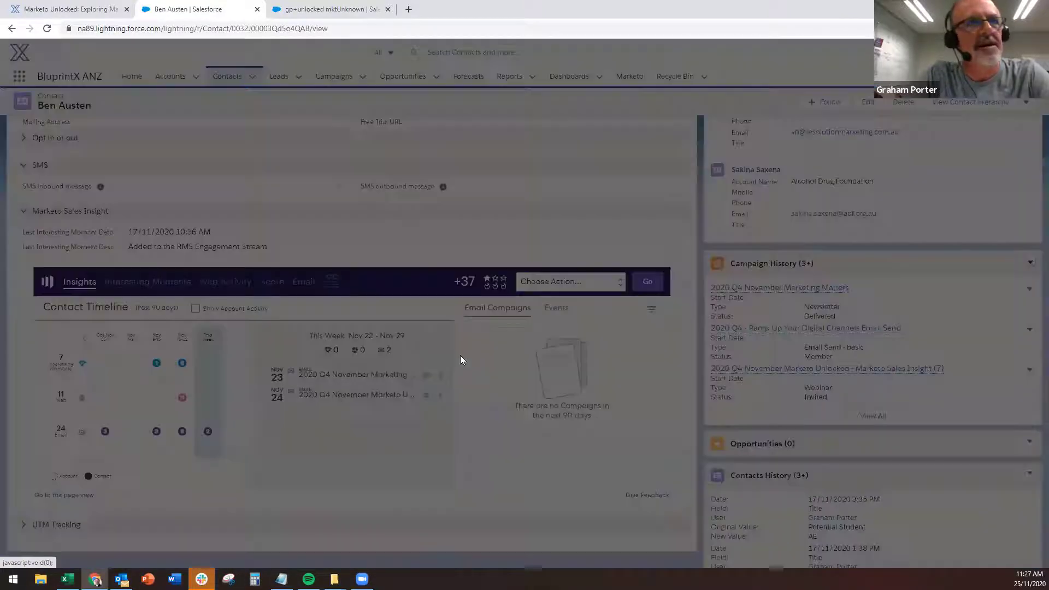
{"action": "left_click", "coordinate": [435, 308]}
{"action": "type", "text": "nurture"}
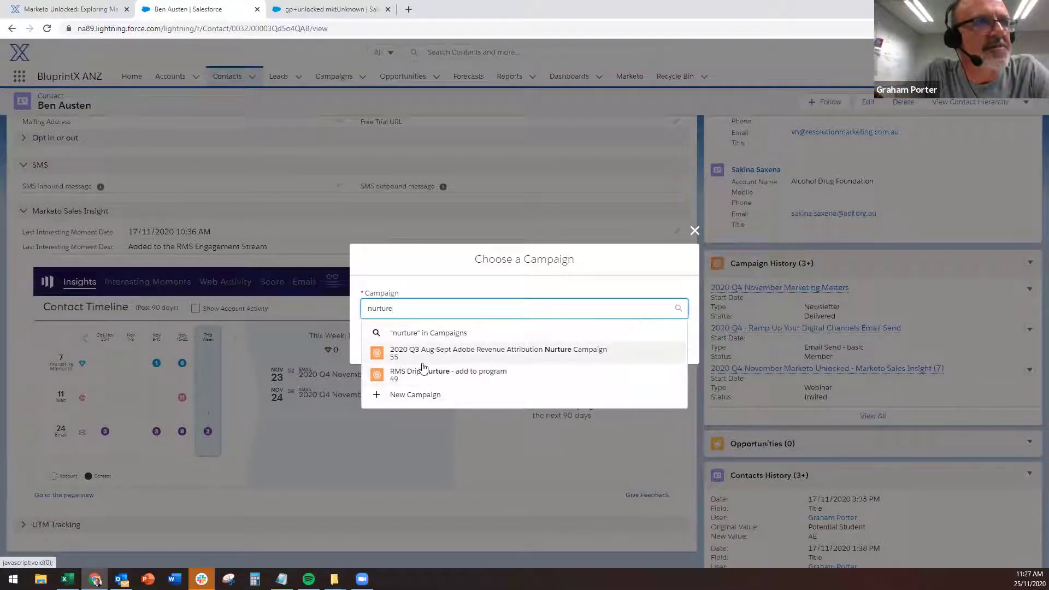
{"action": "left_click", "coordinate": [422, 354]}
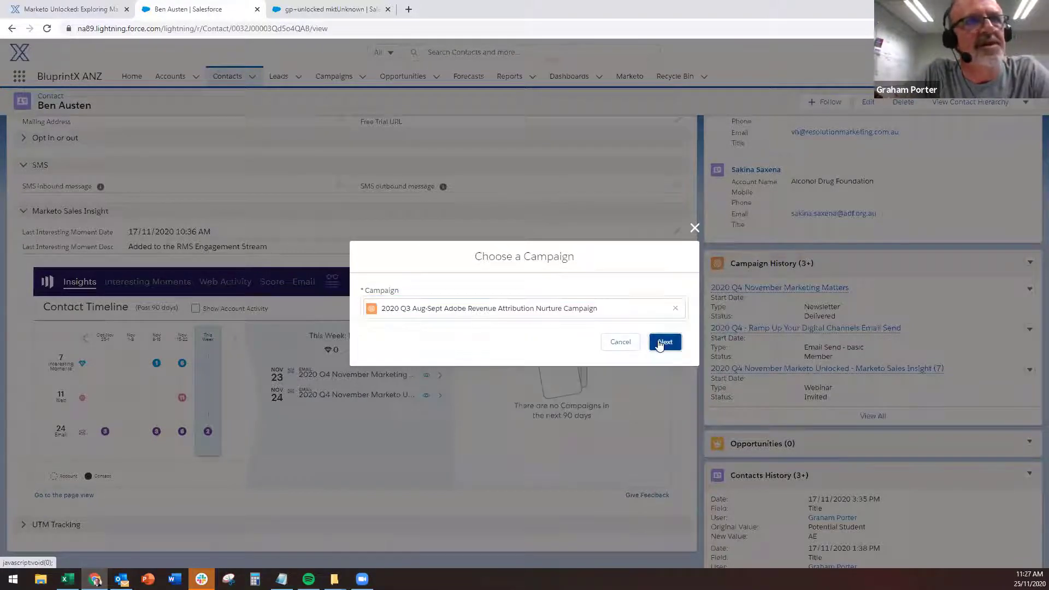
{"action": "left_click", "coordinate": [661, 342]}
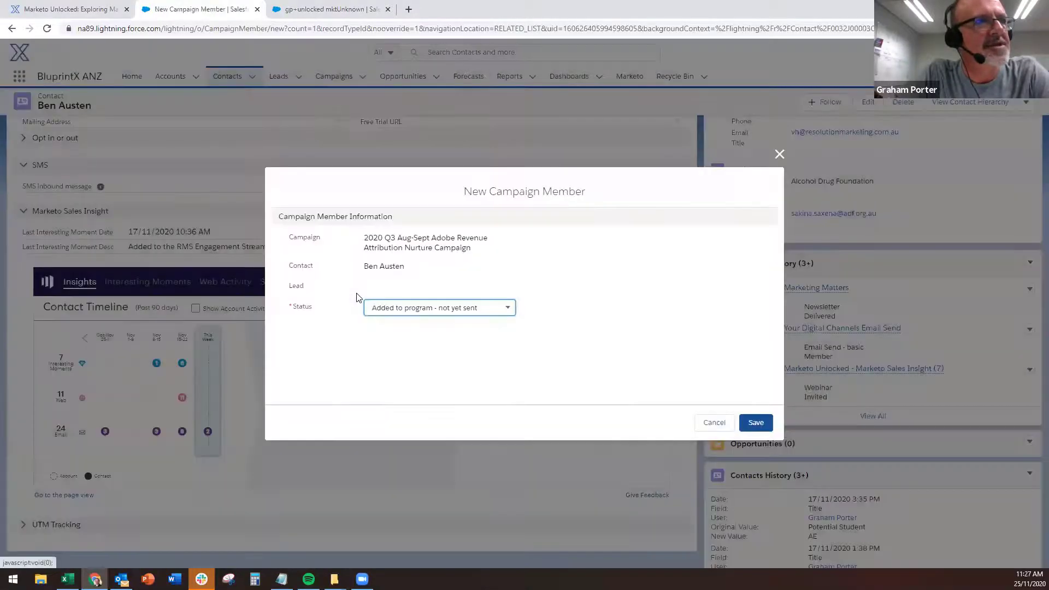
{"action": "left_click", "coordinate": [755, 424]}
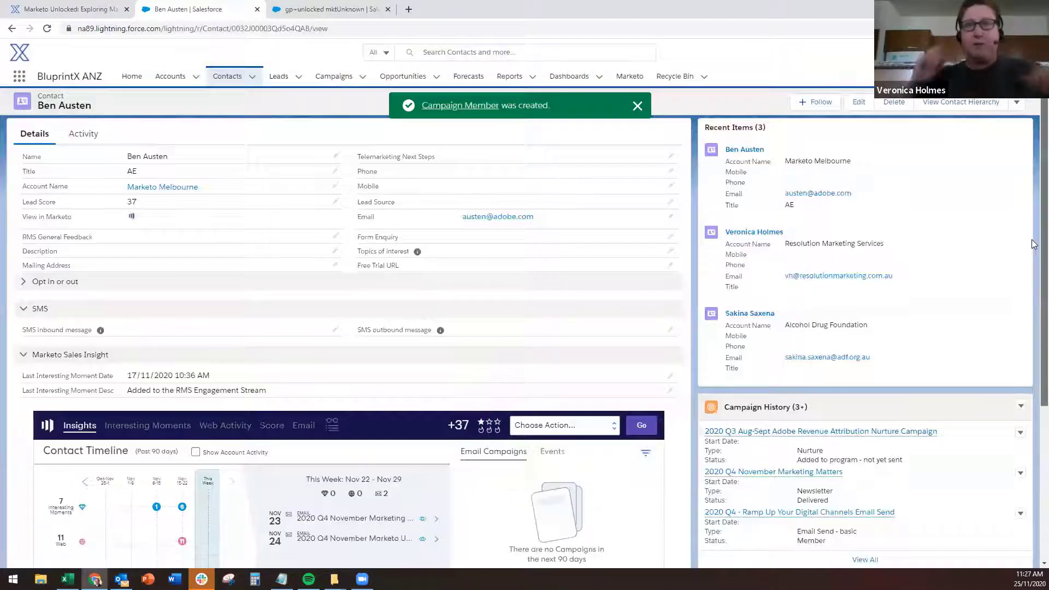
Open the Send Marketo Email form for the contact from the Insights view.
{"action": "scroll", "coordinate": [1033, 232], "scroll_direction": "down", "scroll_amount": 3}
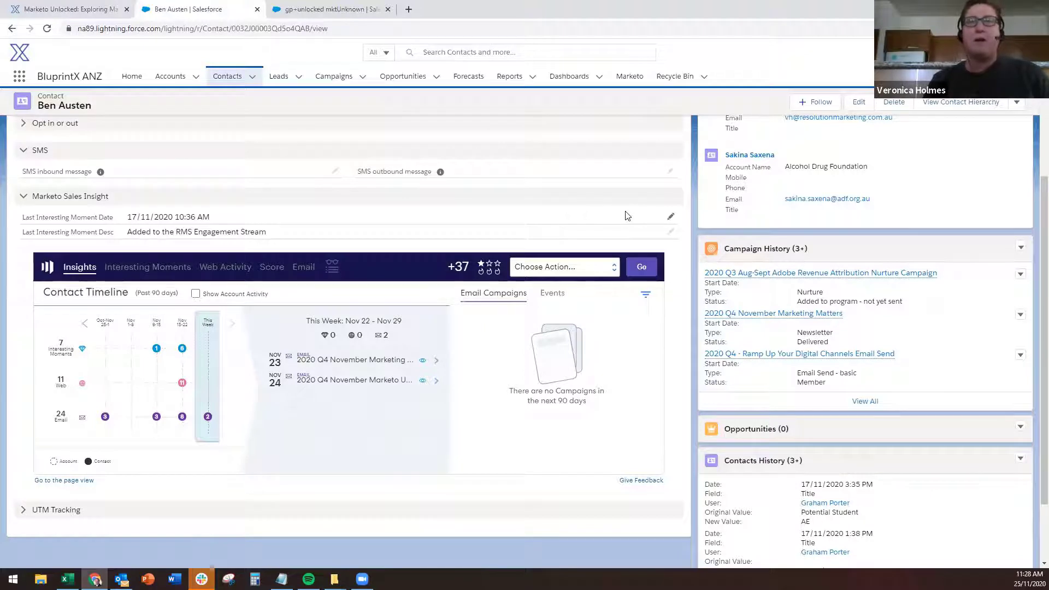
{"action": "left_click", "coordinate": [548, 270]}
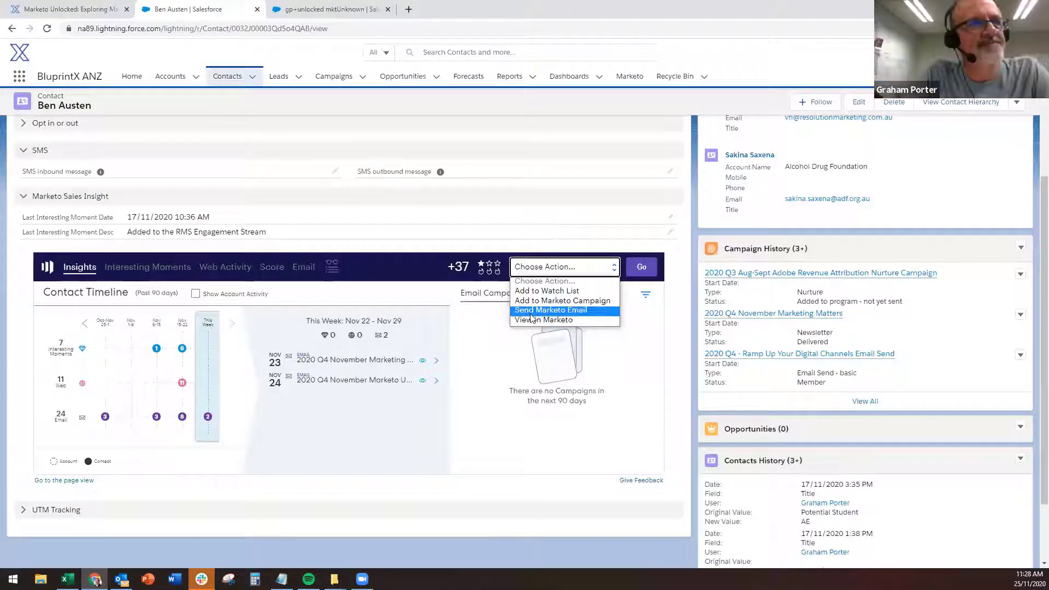
{"action": "left_click", "coordinate": [531, 310]}
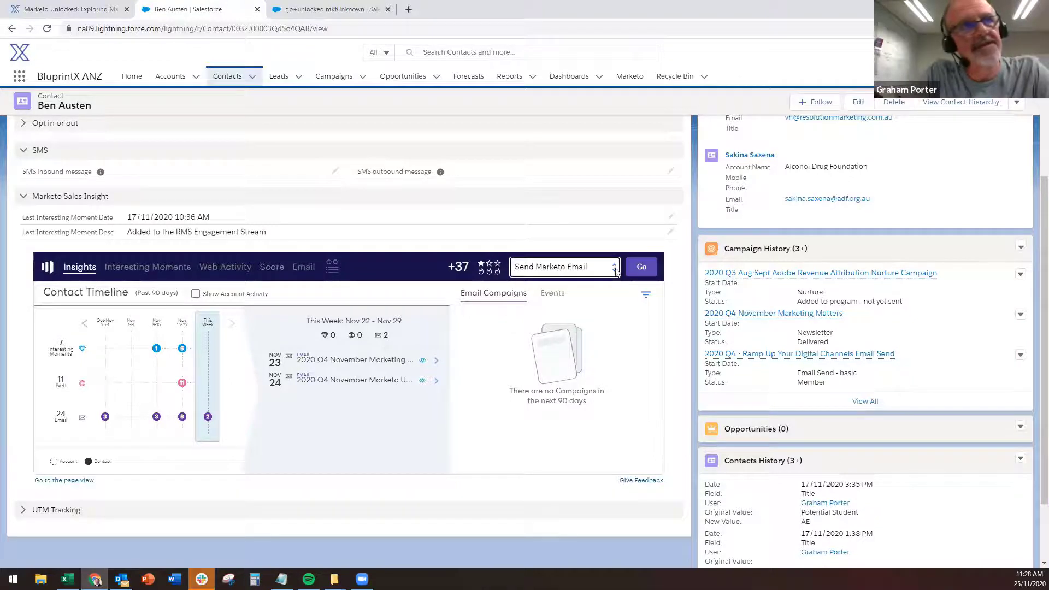
{"action": "left_click", "coordinate": [636, 270]}
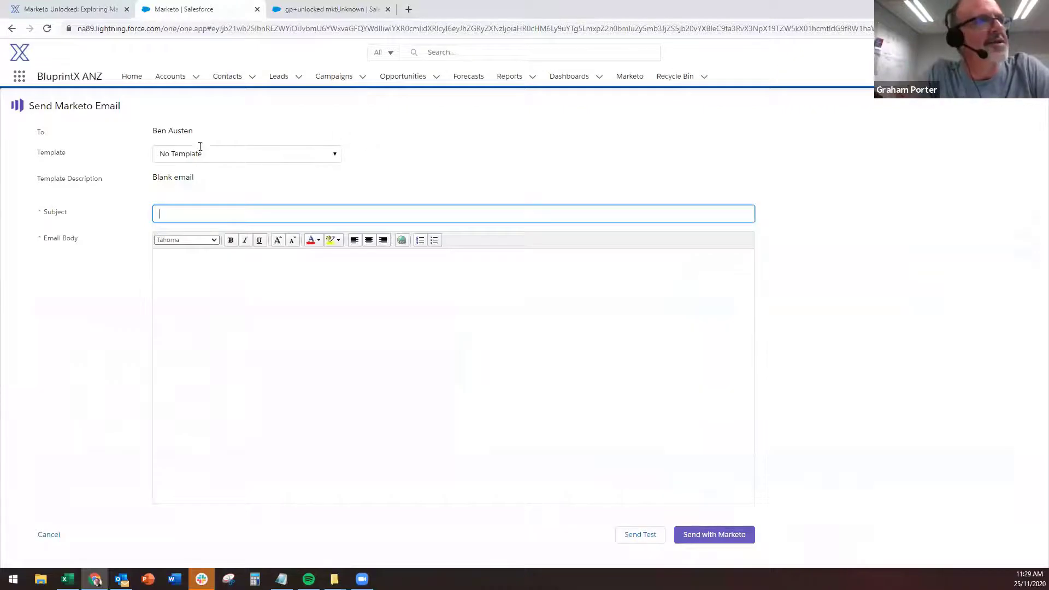
Browse the PREsales email templates under 02 Sales Insights, keep No Template and return to the contact's record without sending.
{"action": "left_click", "coordinate": [200, 147]}
{"action": "left_click", "coordinate": [334, 155]}
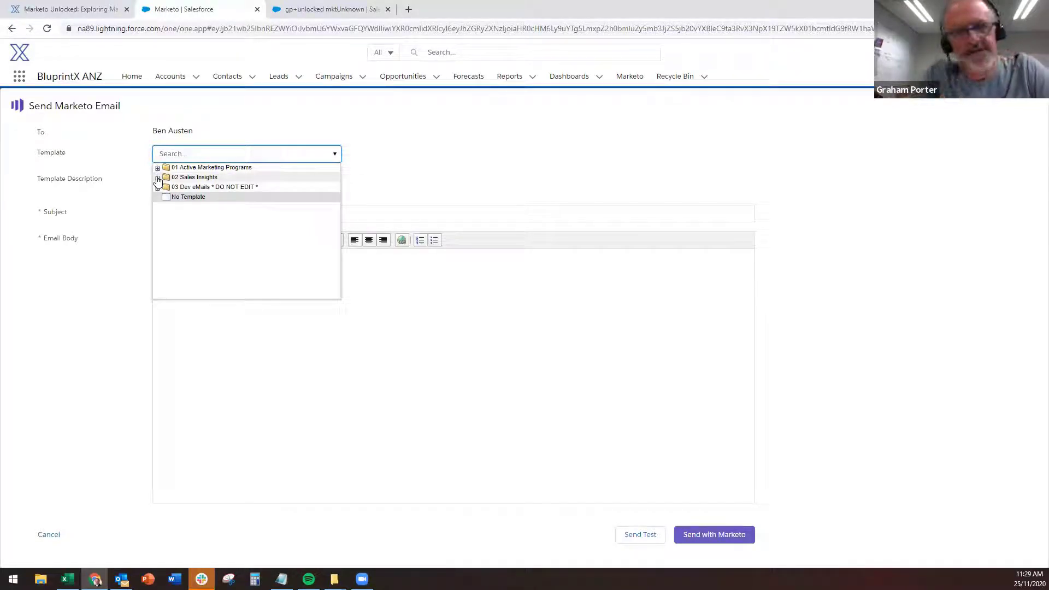
{"action": "left_click", "coordinate": [157, 178]}
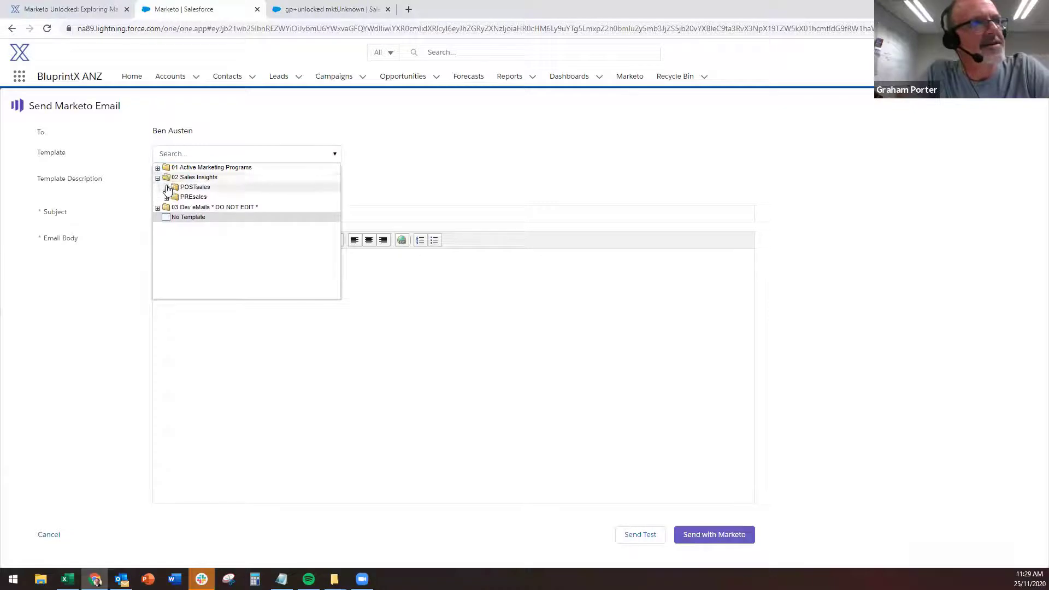
{"action": "left_click", "coordinate": [167, 198]}
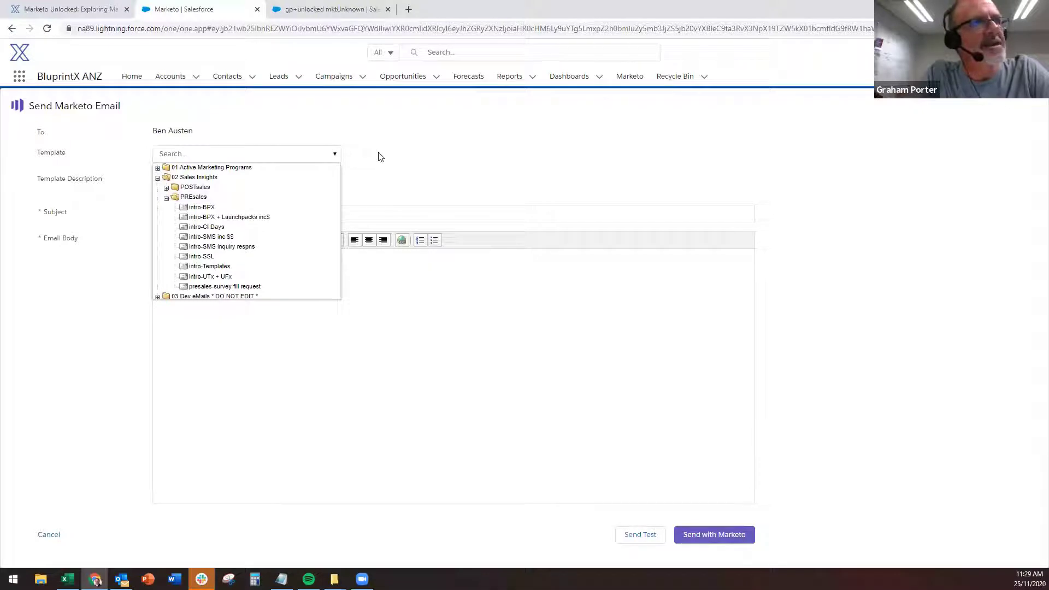
{"action": "left_click", "coordinate": [158, 179]}
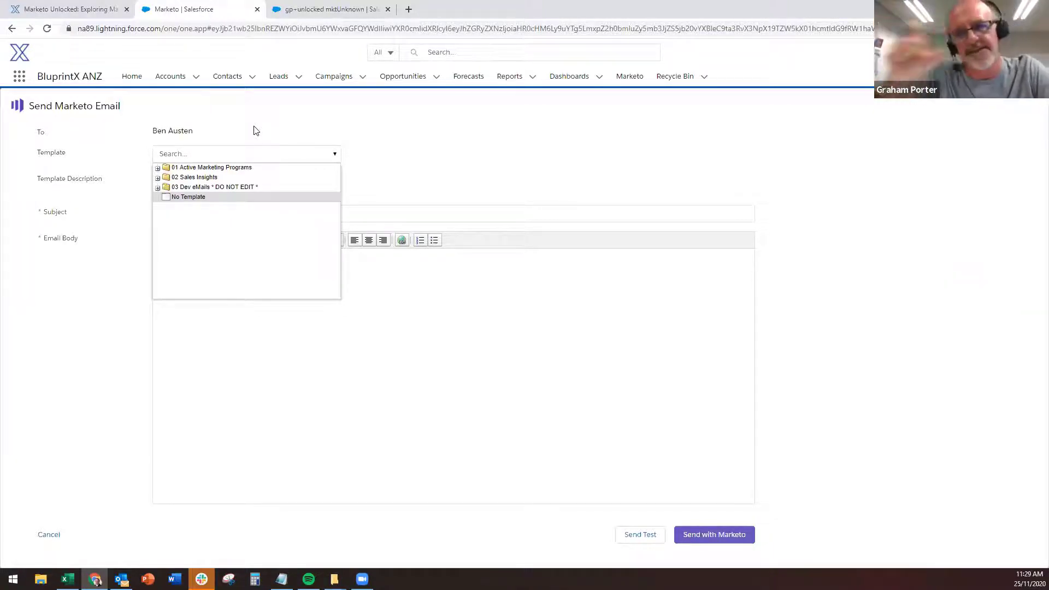
{"action": "left_click", "coordinate": [347, 121]}
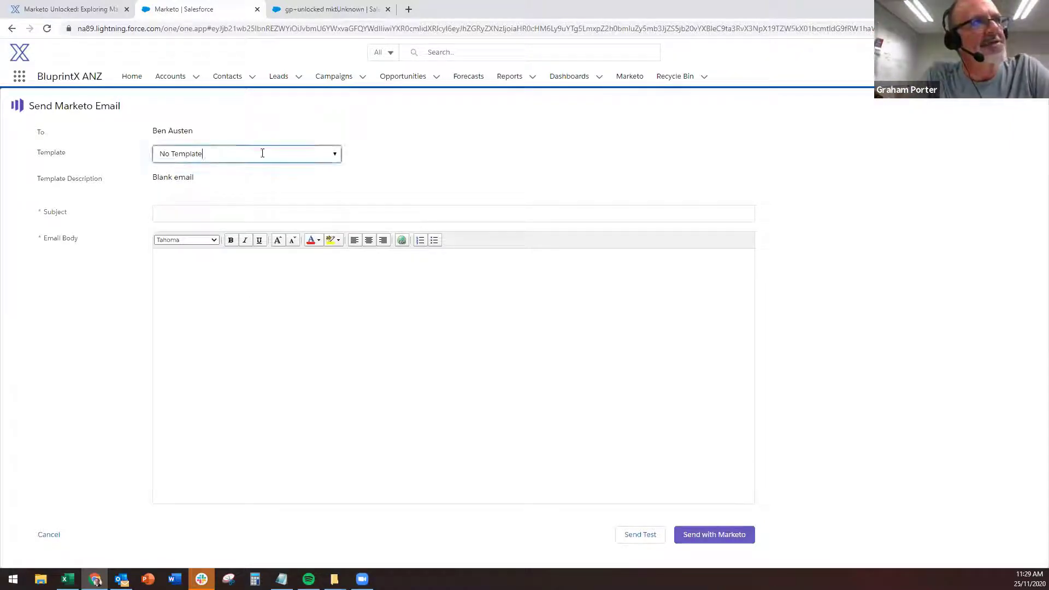
{"action": "left_click", "coordinate": [336, 155]}
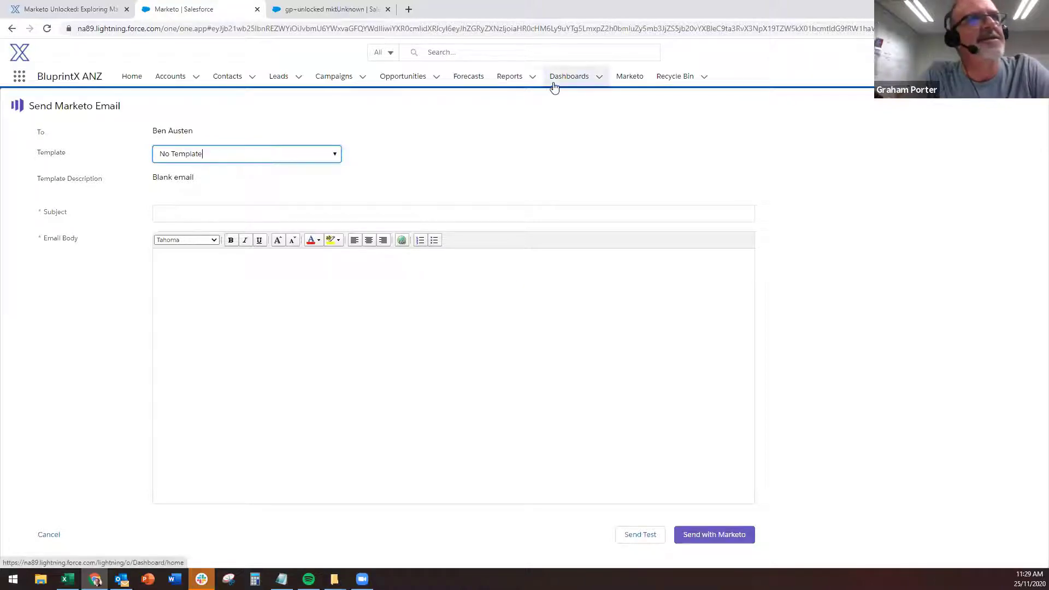
{"action": "left_click", "coordinate": [11, 29]}
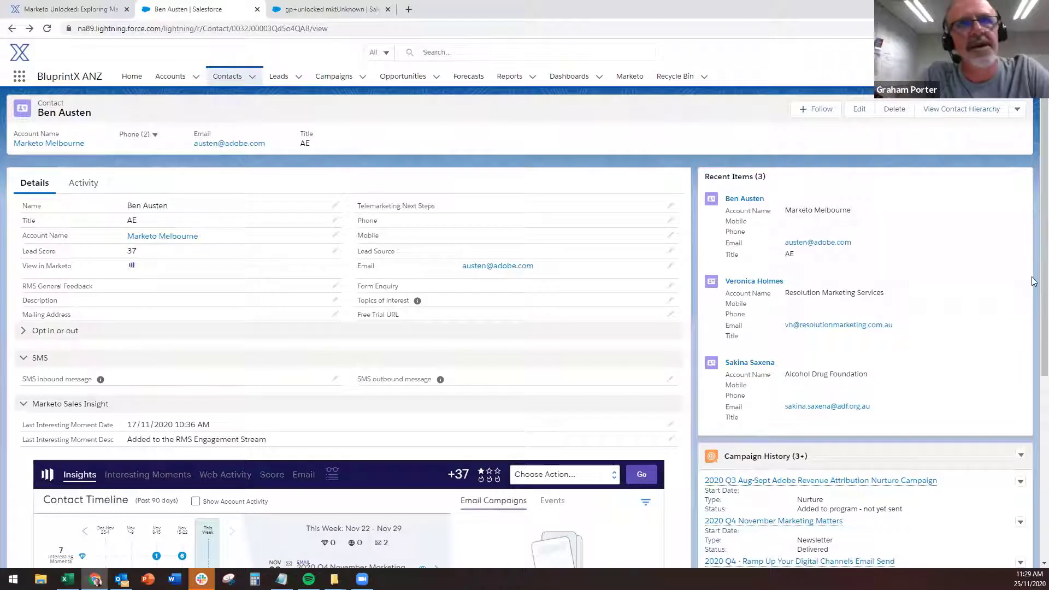
Review the Insights actions available for the contact and select View in Marketo without running it.
{"action": "scroll", "coordinate": [1033, 300], "scroll_direction": "down", "scroll_amount": 1}
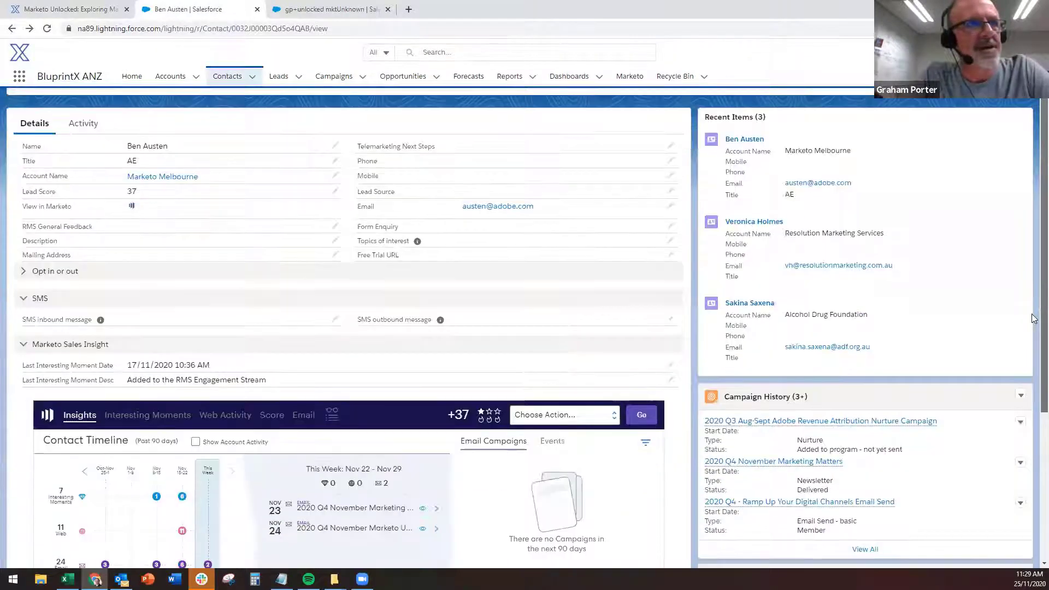
{"action": "scroll", "coordinate": [599, 356], "scroll_direction": "down", "scroll_amount": 1}
{"action": "left_click", "coordinate": [599, 353]}
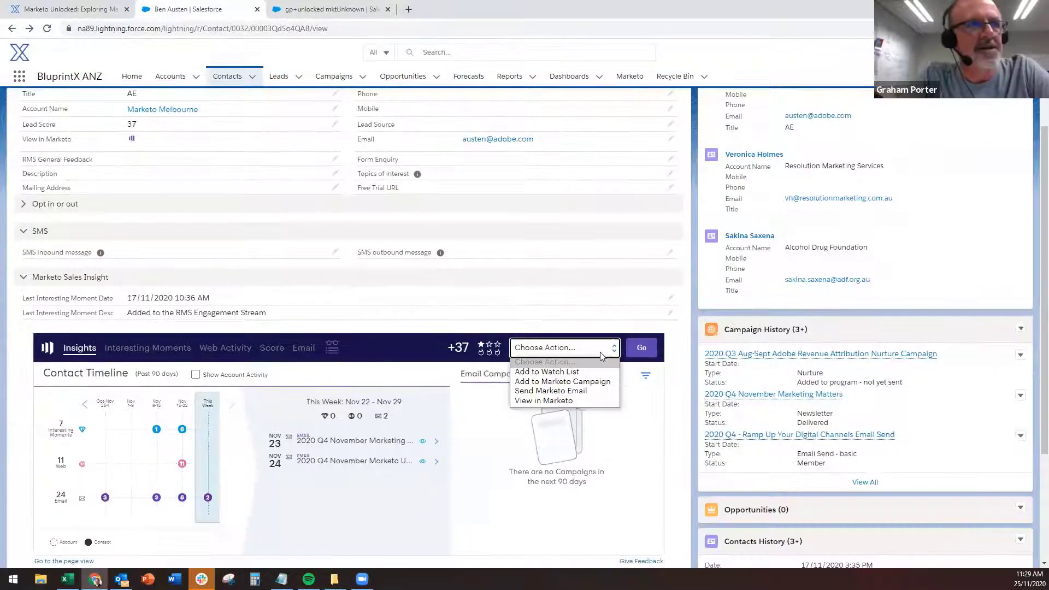
{"action": "left_click", "coordinate": [553, 400]}
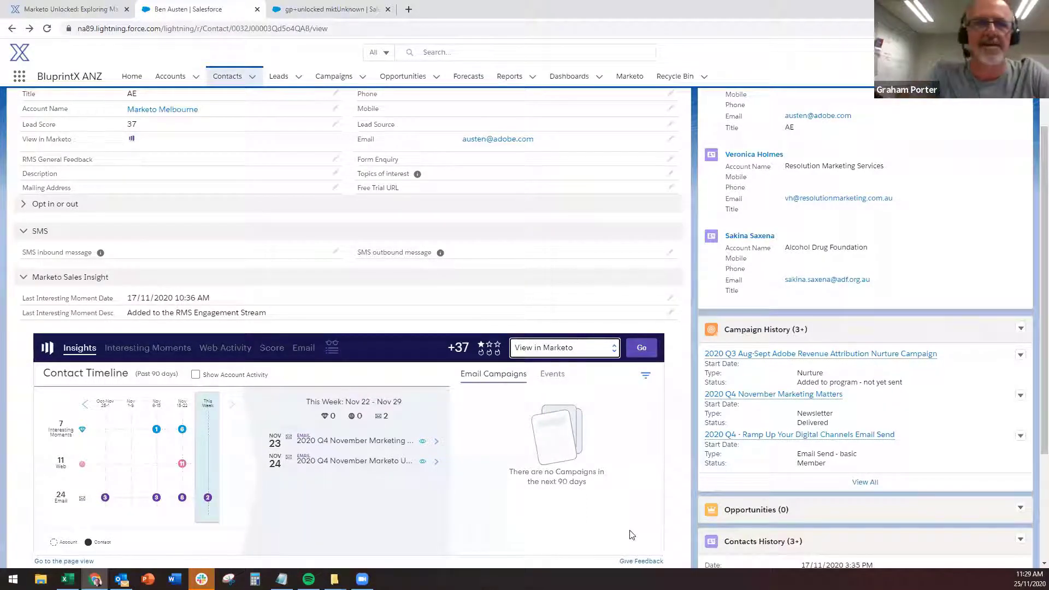
{"action": "scroll", "coordinate": [1033, 294], "scroll_direction": "up", "scroll_amount": 3}
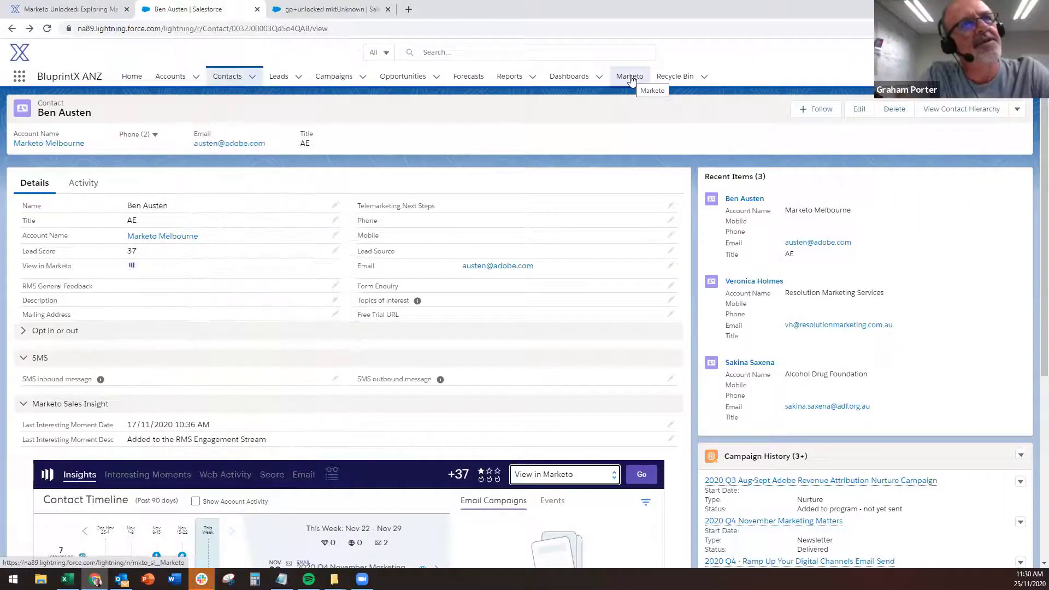
Examine the Best Bets, My Watch List, Anonymous Web Activity and My Email lists on the Marketo Sales Insight page.
{"action": "left_click", "coordinate": [630, 78]}
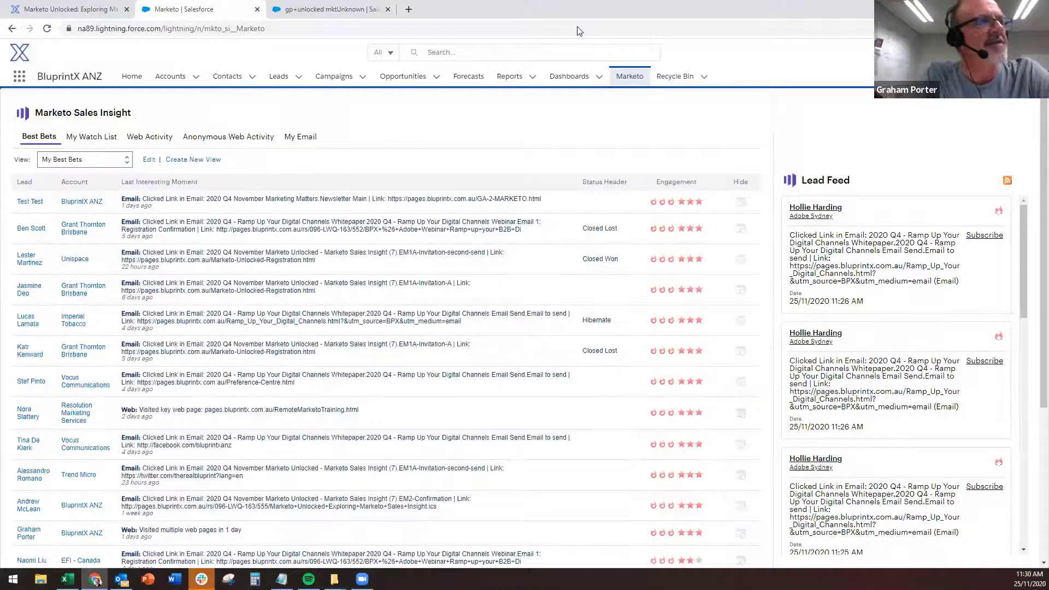
{"action": "left_click", "coordinate": [90, 137]}
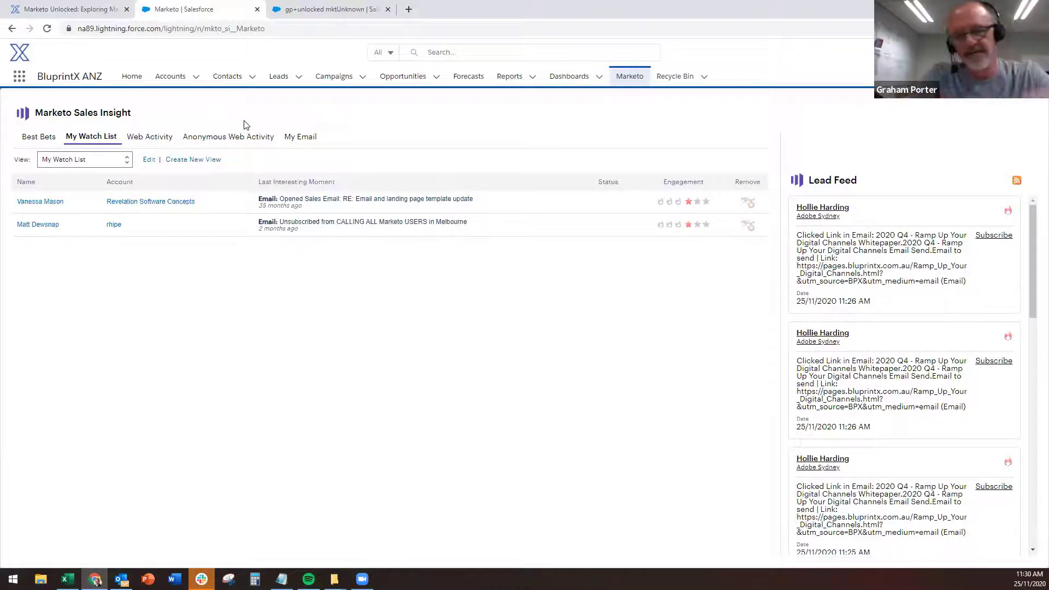
{"action": "left_click", "coordinate": [232, 138]}
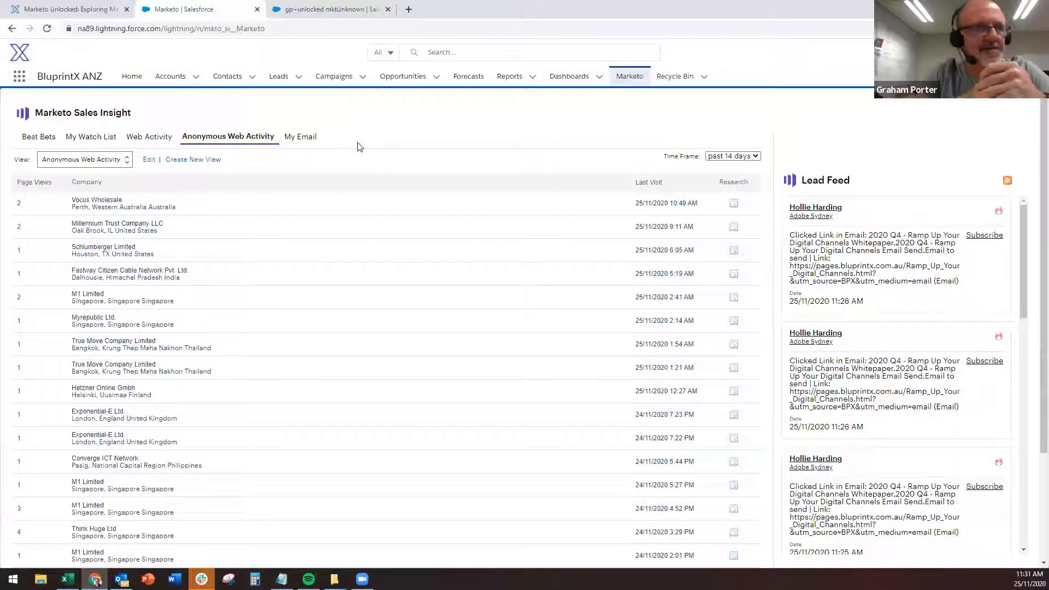
{"action": "left_click", "coordinate": [299, 142]}
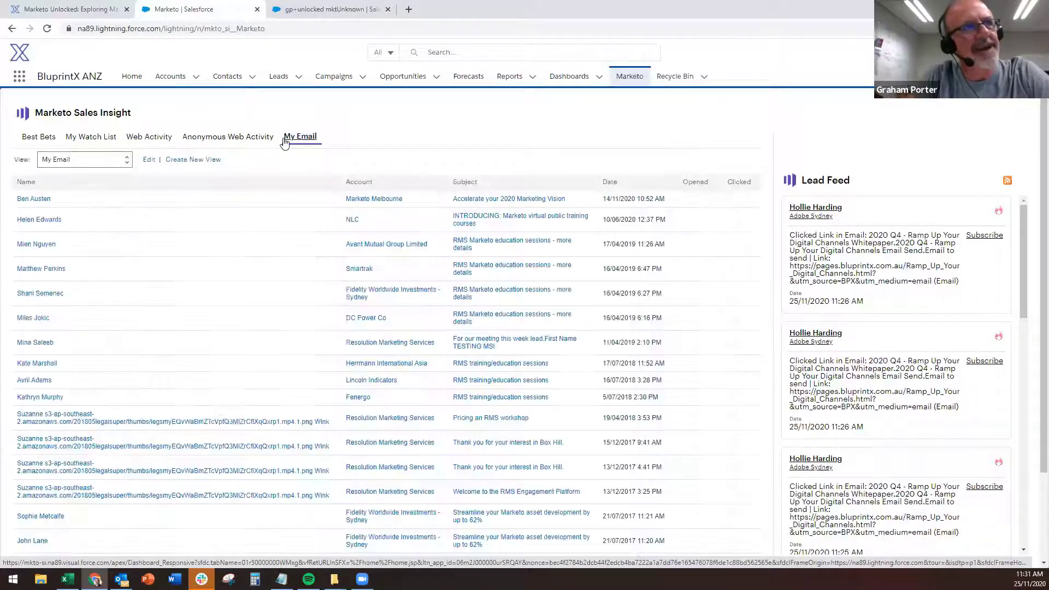
{"action": "left_click", "coordinate": [36, 140]}
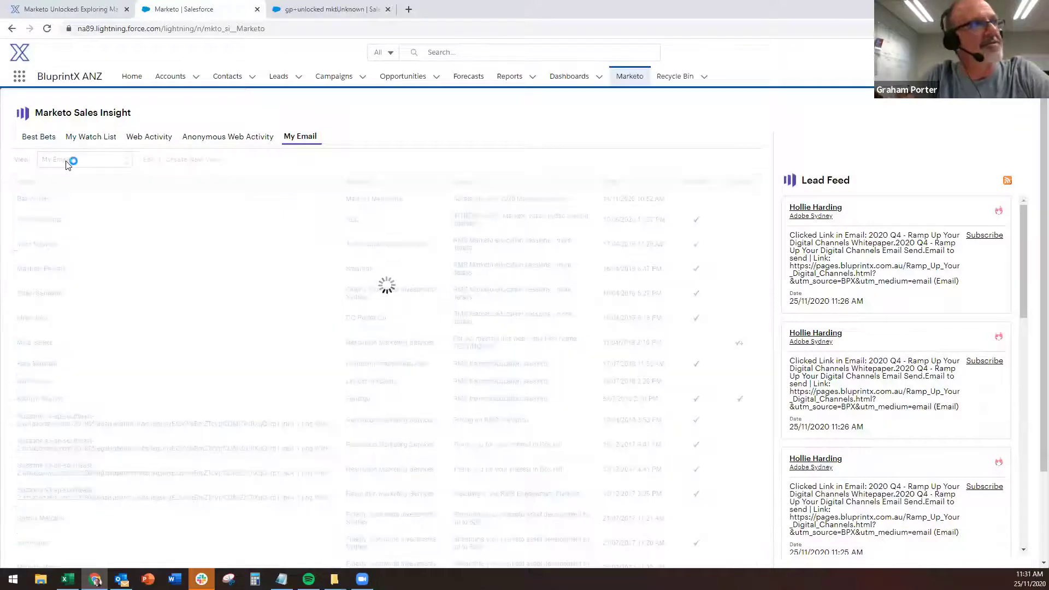
Reopen the contact's record and show the contact's Events in the Marketo Sales Insight Insights view.
{"action": "left_click", "coordinate": [85, 171]}
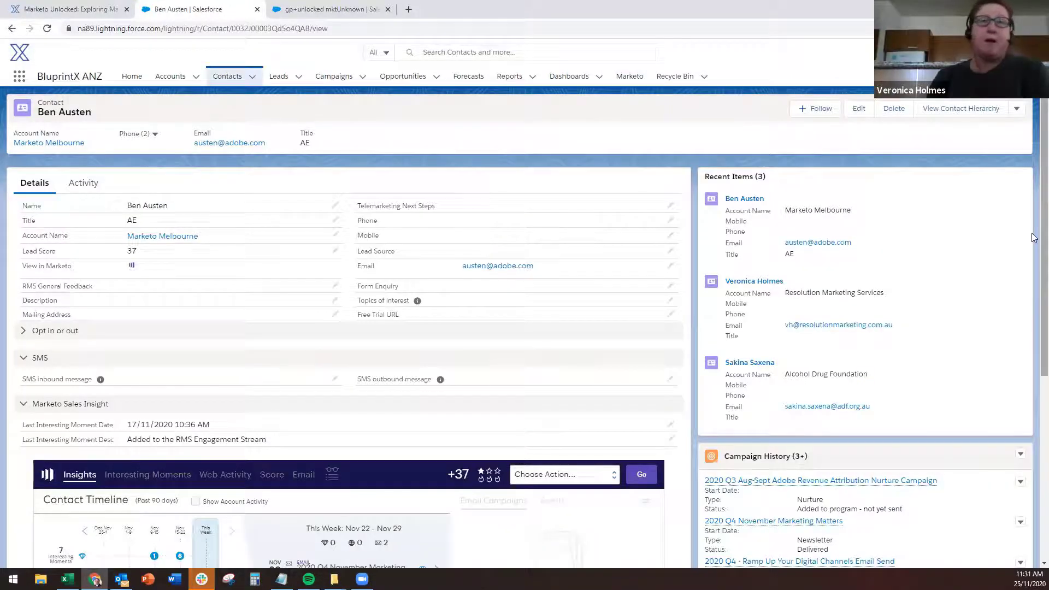
{"action": "scroll", "coordinate": [1033, 328], "scroll_direction": "down", "scroll_amount": 2}
{"action": "scroll", "coordinate": [1032, 339], "scroll_direction": "down", "scroll_amount": 2}
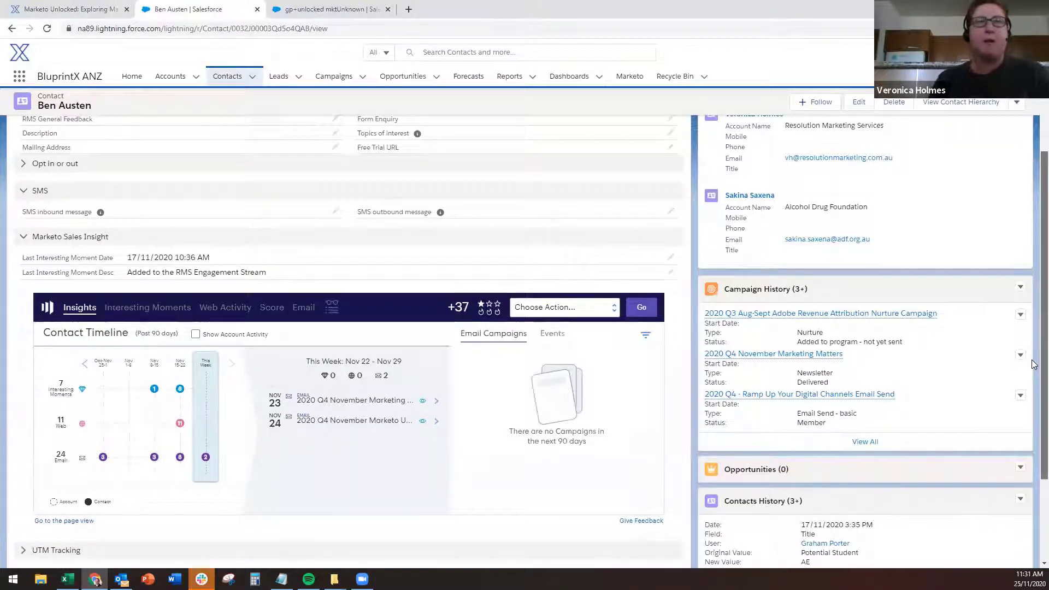
{"action": "scroll", "coordinate": [1027, 358], "scroll_direction": "down", "scroll_amount": 1}
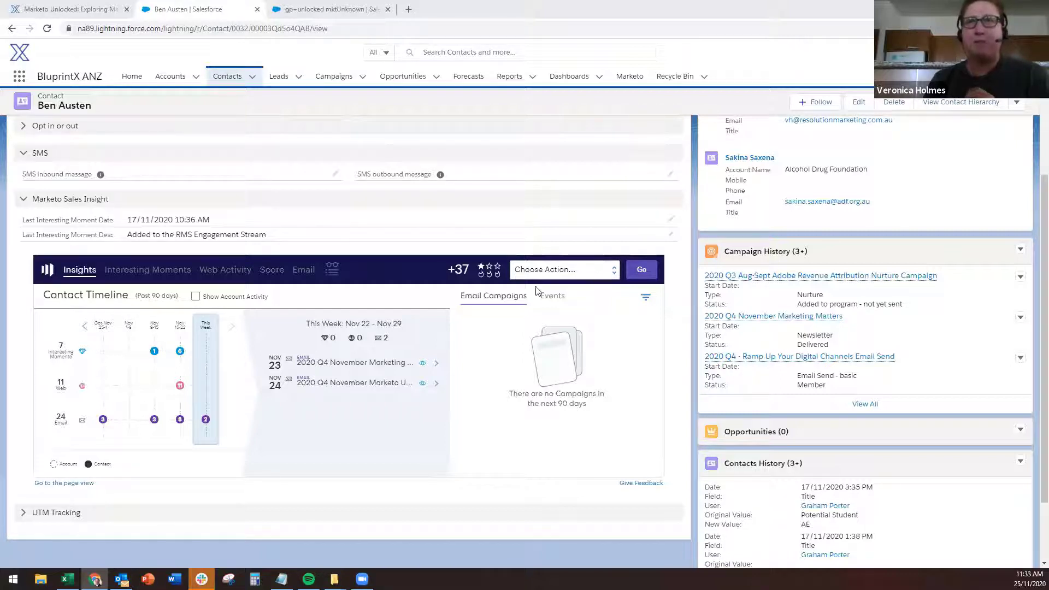
{"action": "left_click", "coordinate": [553, 297]}
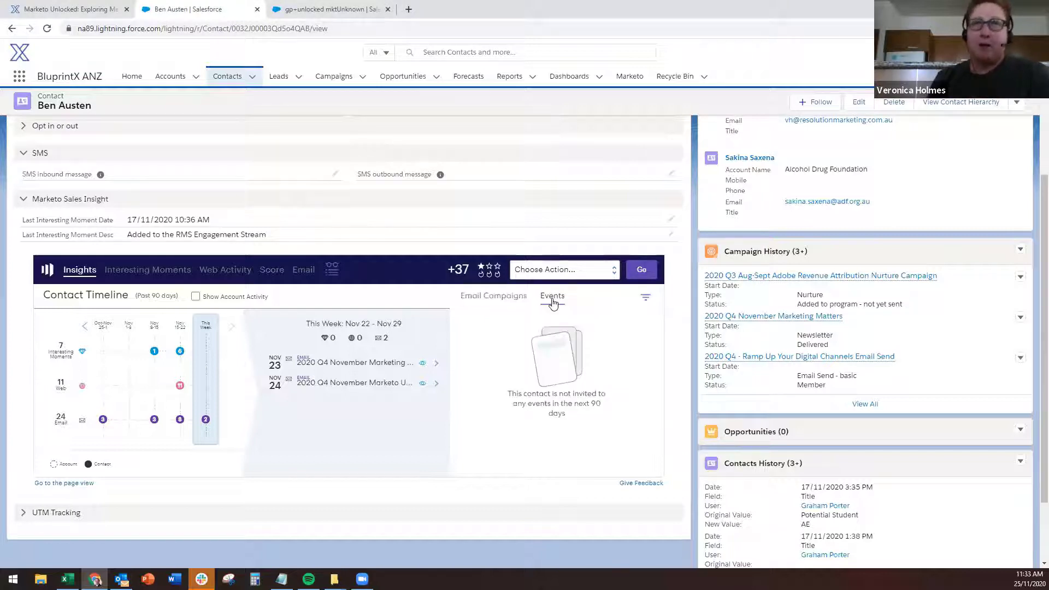
Set the Insights filter to Email Campaigns, enter the search term "nurture" without applying it, and erase the term.
{"action": "left_click", "coordinate": [644, 301]}
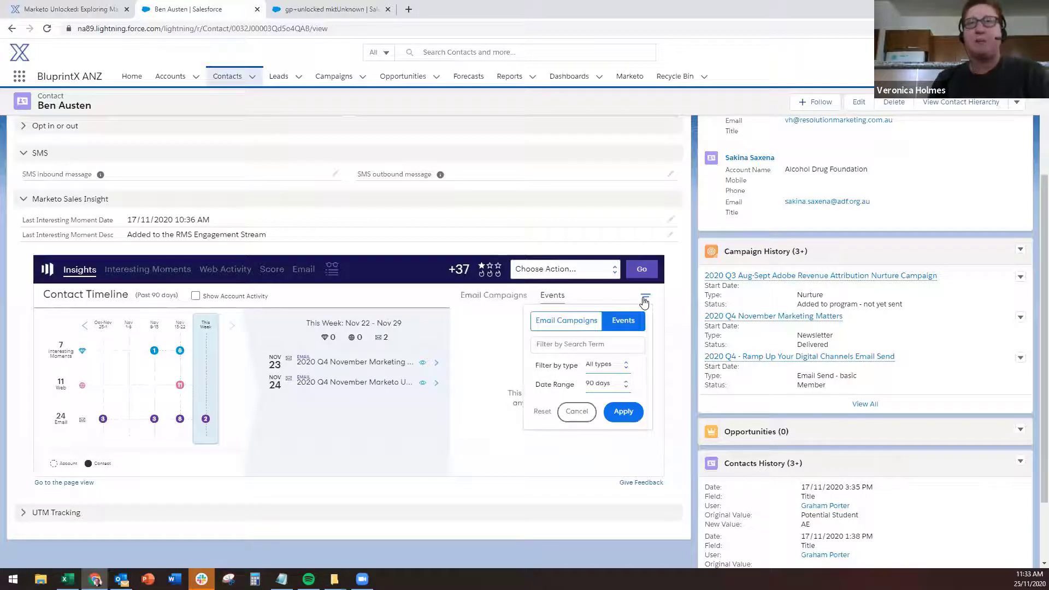
{"action": "left_click", "coordinate": [580, 323]}
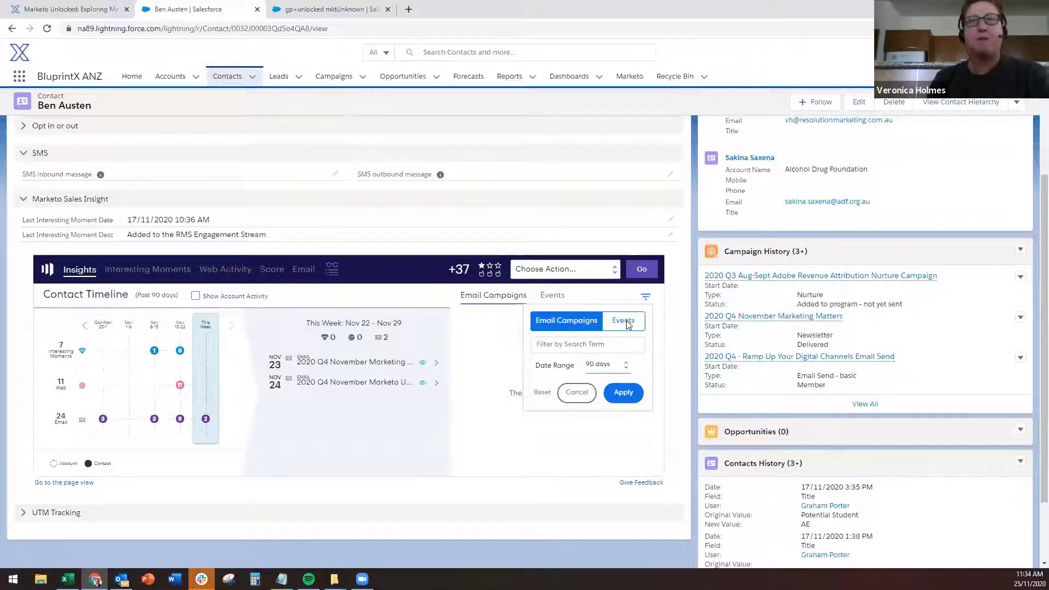
{"action": "left_click", "coordinate": [590, 343]}
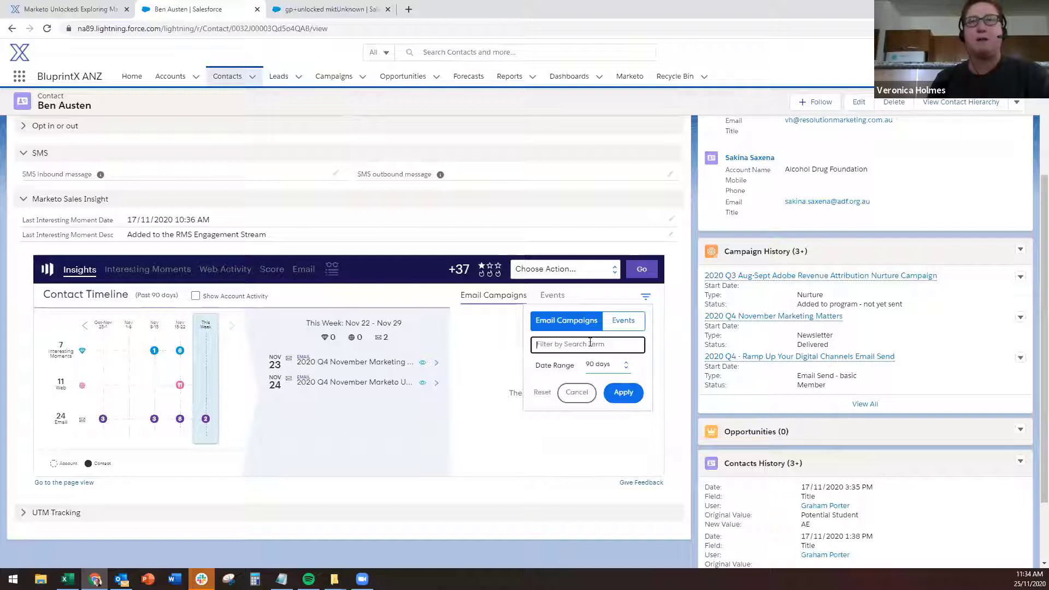
{"action": "type", "text": "nurture"}
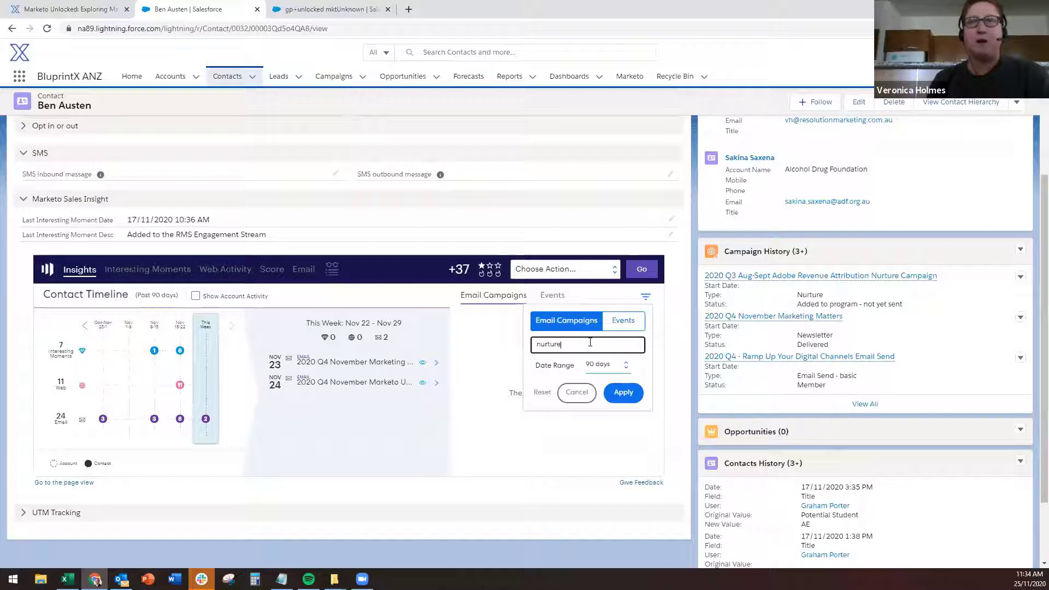
{"action": "key", "text": "BackSpace"}
{"action": "key", "text": "BackSpace"}
{"action": "key", "text": "BackSpace"}
{"action": "key", "text": "BackSpace"}
{"action": "key", "text": "BackSpace"}
{"action": "key", "text": "BackSpace"}
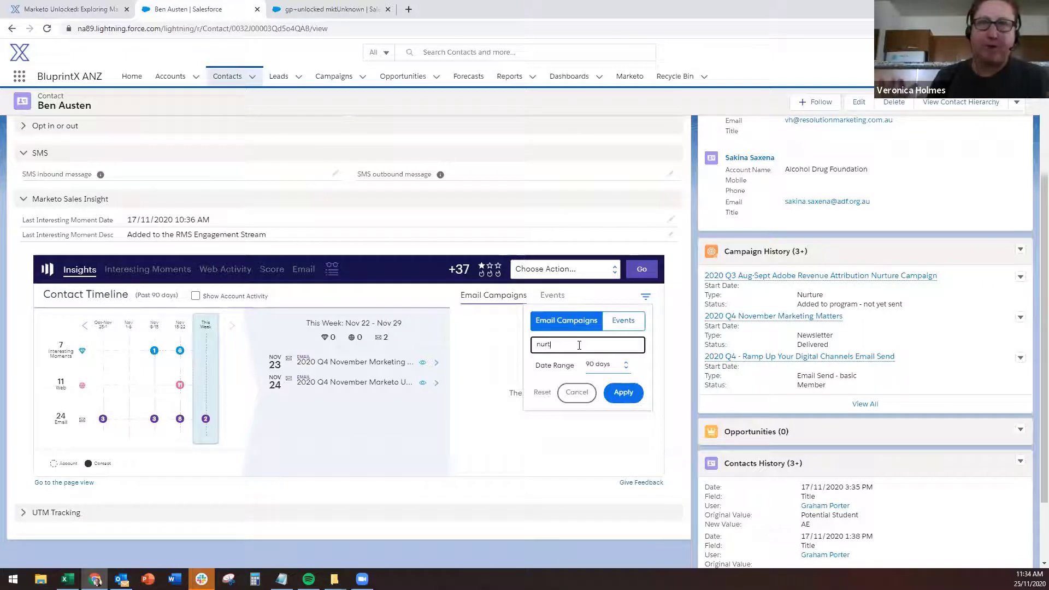